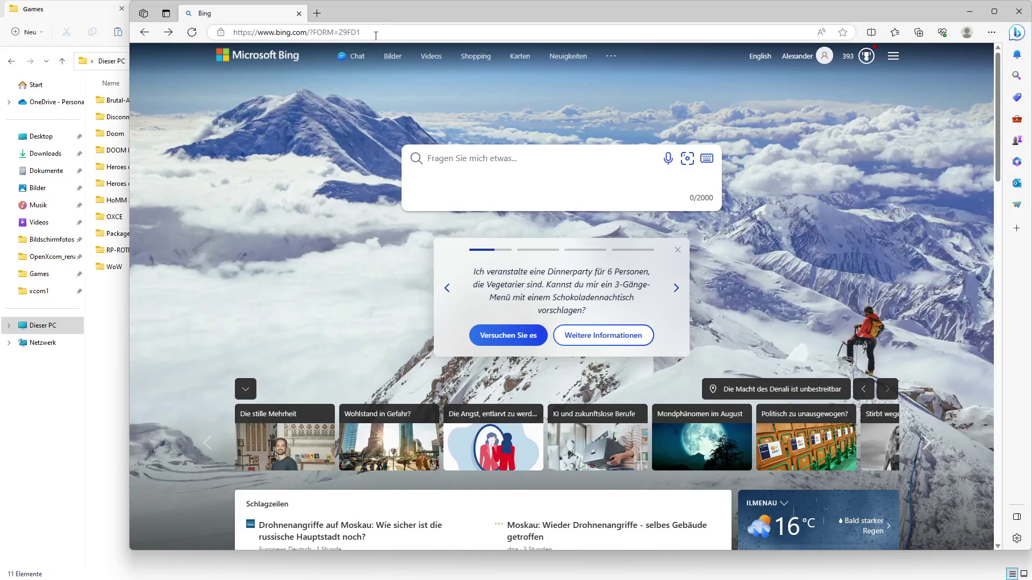
On mod.io, find OpenXcom's Brutal-OXCE mod and download its 7.1.2 zip
{"action": "left_click", "coordinate": [373, 30]}
{"action": "type", "text": "mod.io"}
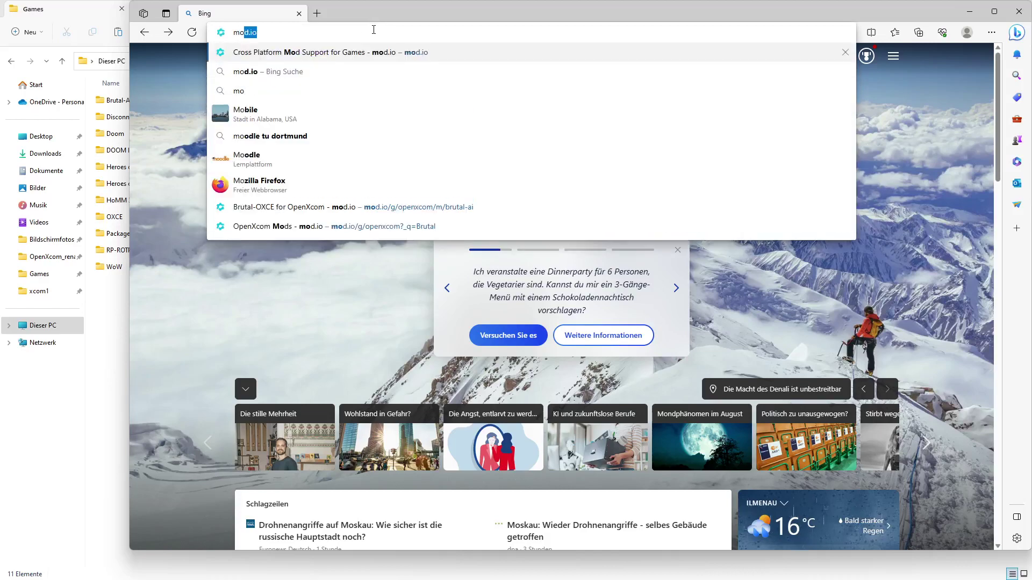
{"action": "key", "text": "Return"}
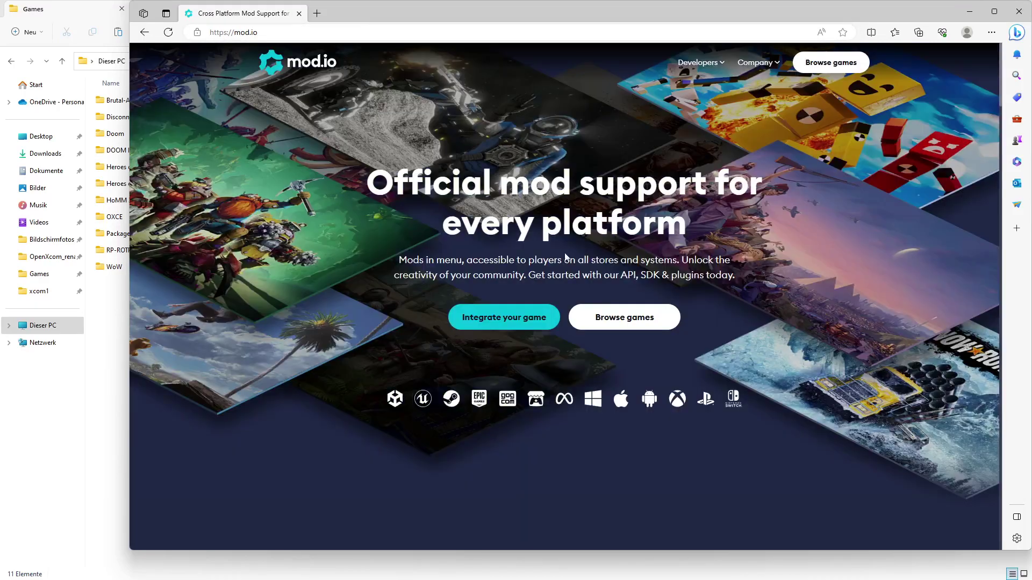
{"action": "left_click", "coordinate": [626, 317]}
{"action": "left_click", "coordinate": [244, 124]}
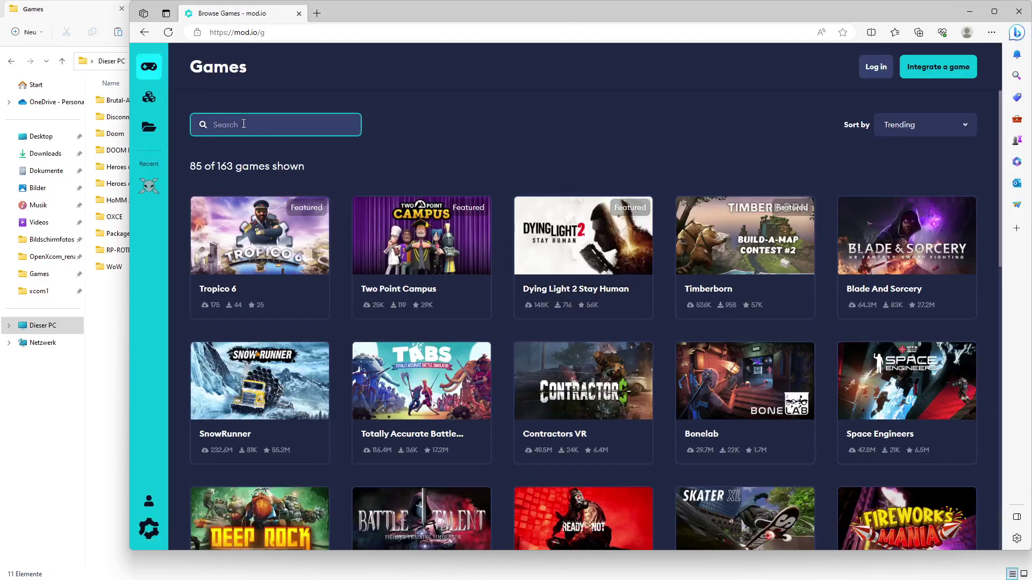
{"action": "type", "text": "OpenX"}
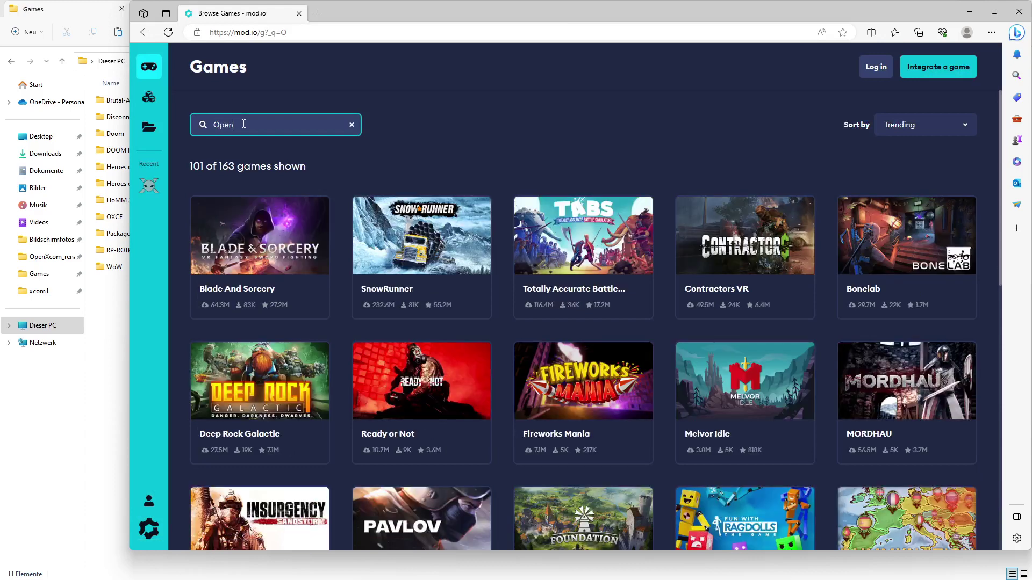
{"action": "left_click", "coordinate": [249, 220]}
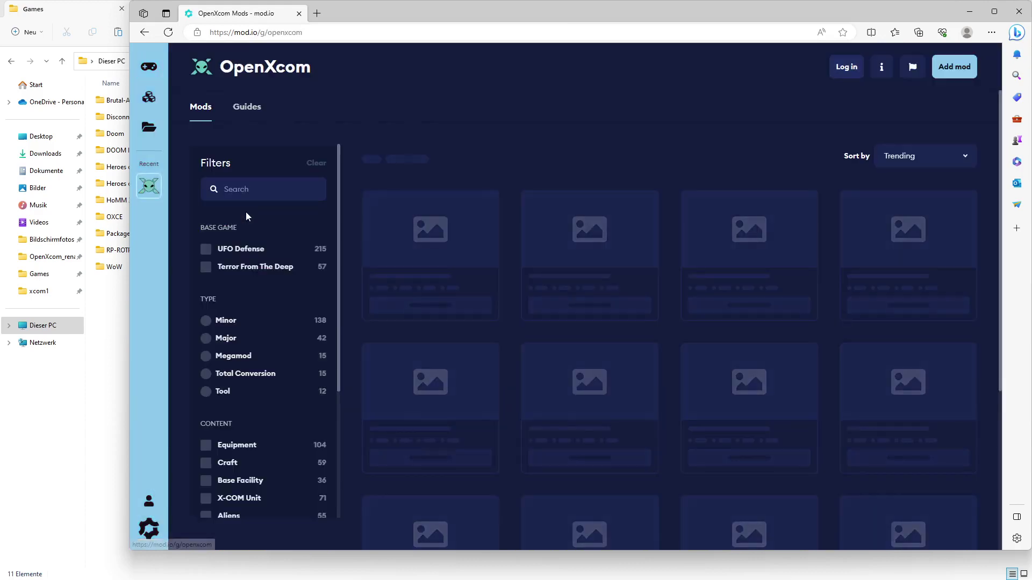
{"action": "type", "text": "Bruta"}
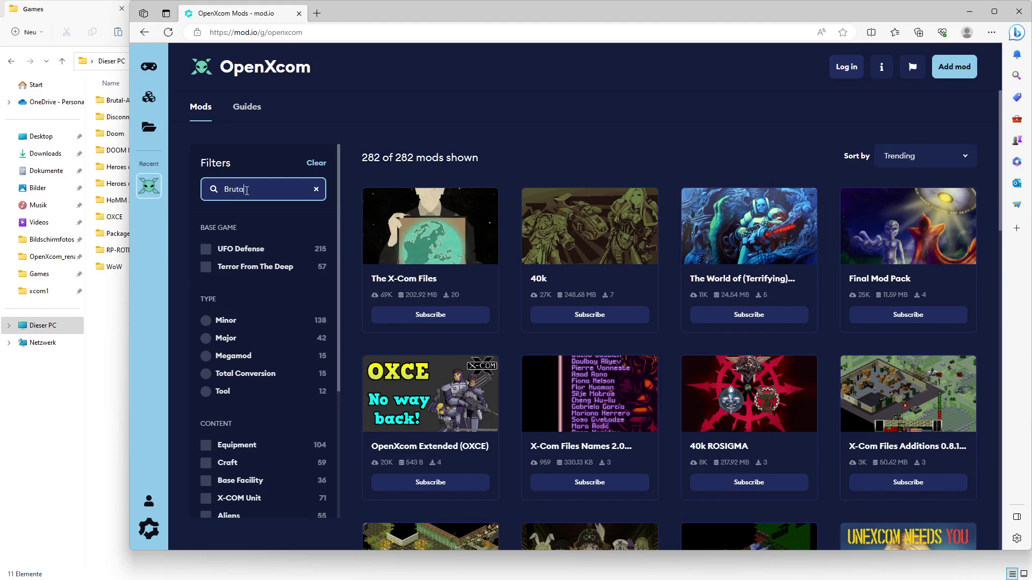
{"action": "type", "text": "l"}
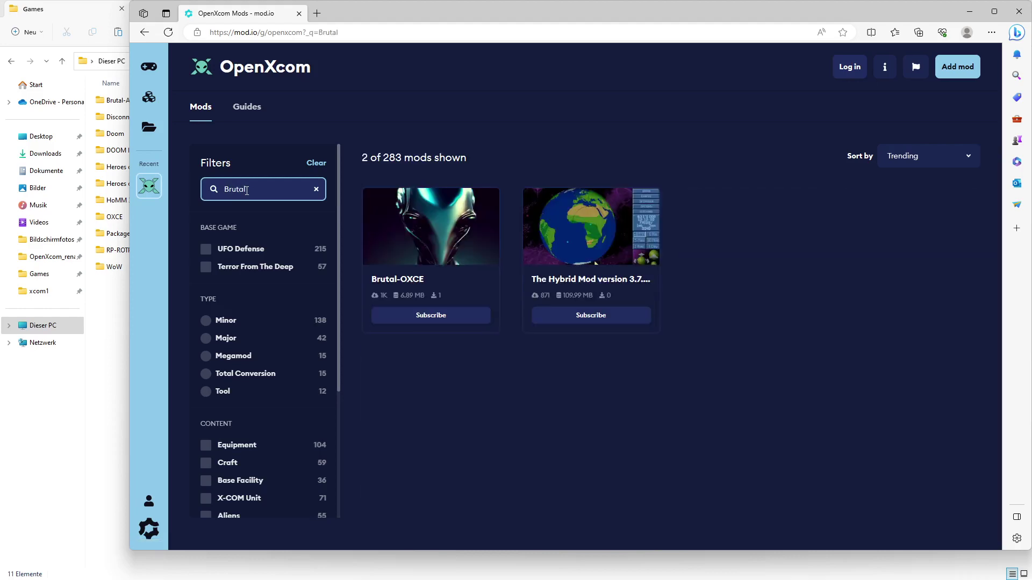
{"action": "left_click", "coordinate": [444, 226]}
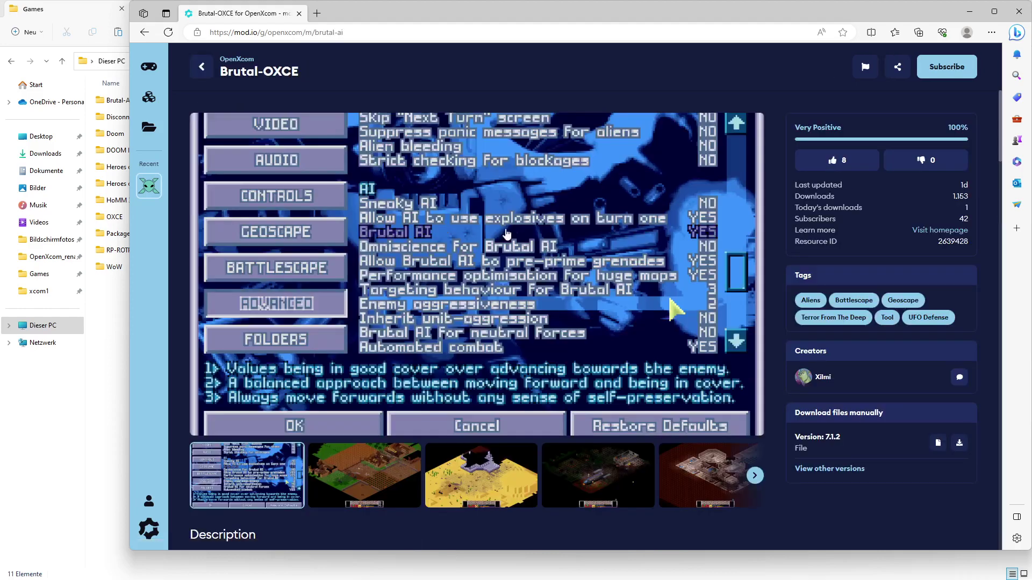
{"action": "left_click", "coordinate": [959, 446]}
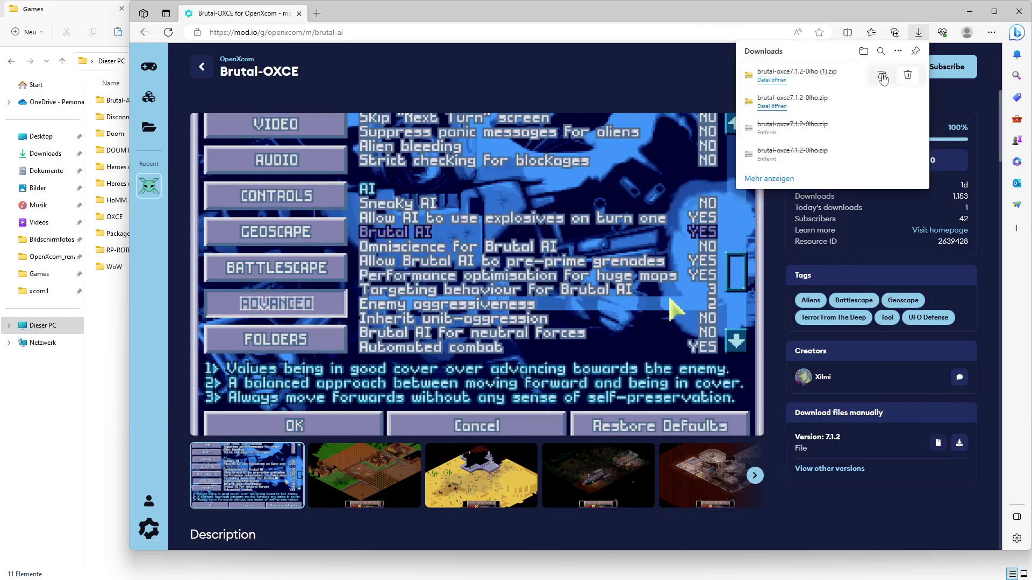
Copy the Brutal-OXCE folder from brutal-oxce7.1.2-0lho.zip into C:\Games and open it
{"action": "left_click", "coordinate": [882, 76]}
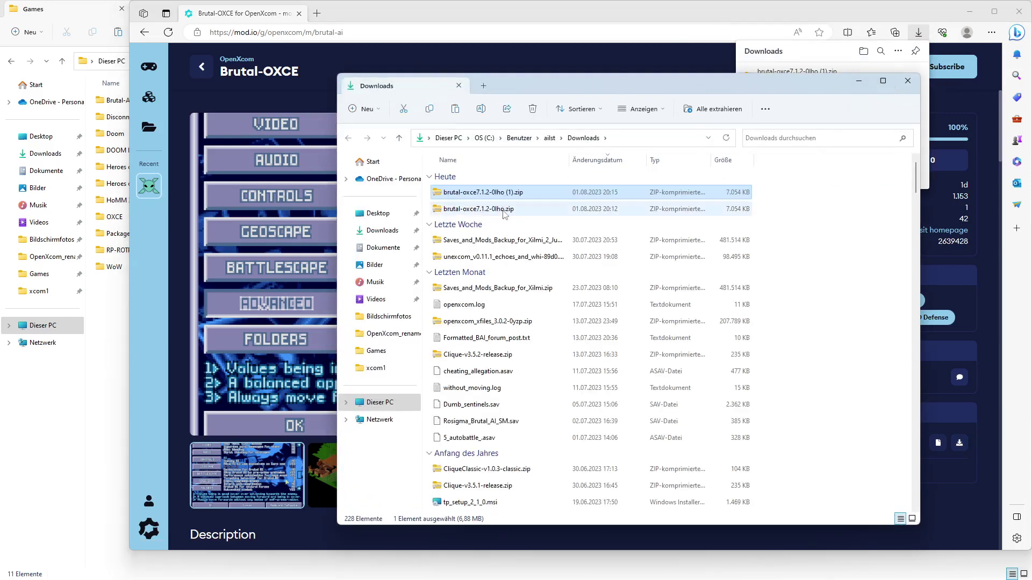
{"action": "double_click", "coordinate": [502, 209]}
{"action": "left_click", "coordinate": [462, 178]}
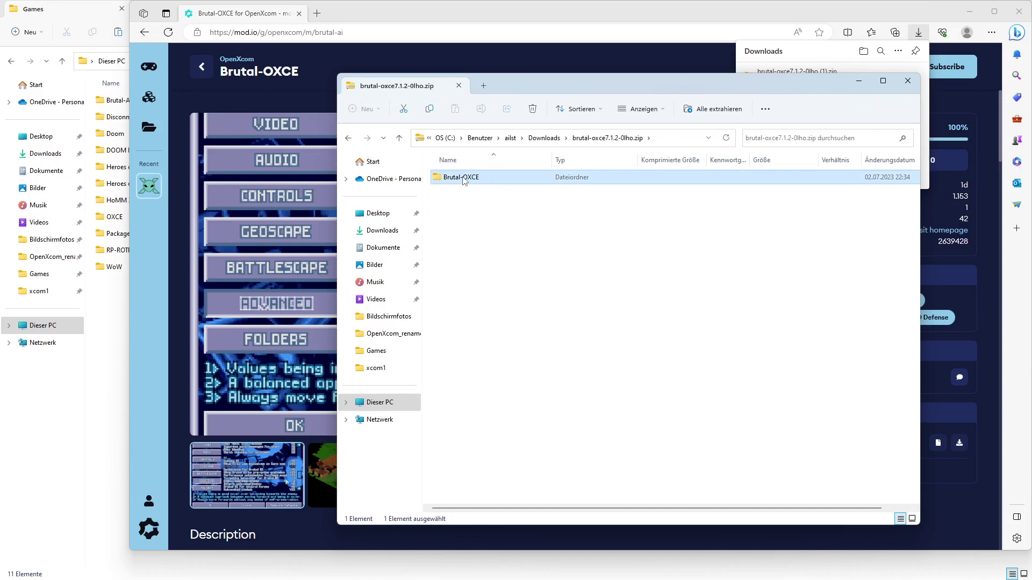
{"action": "left_click", "coordinate": [430, 110]}
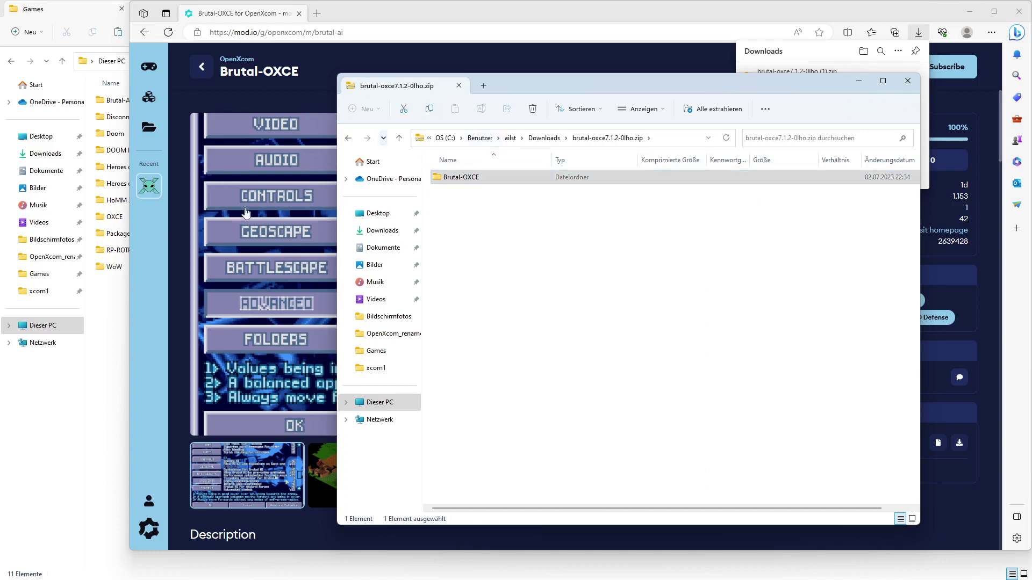
{"action": "left_click", "coordinate": [110, 306]}
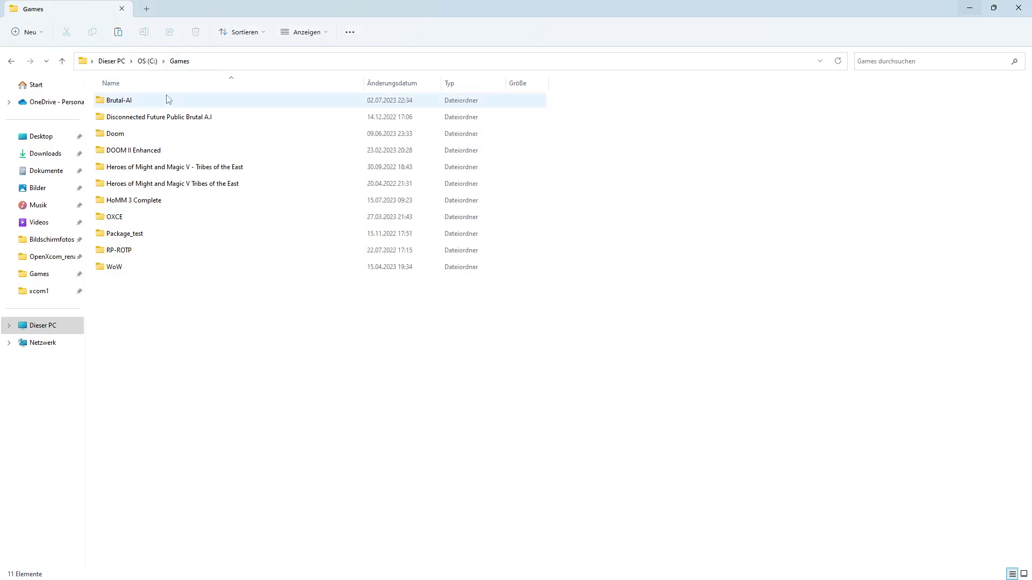
{"action": "right_click", "coordinate": [148, 300]}
{"action": "left_click", "coordinate": [162, 309]}
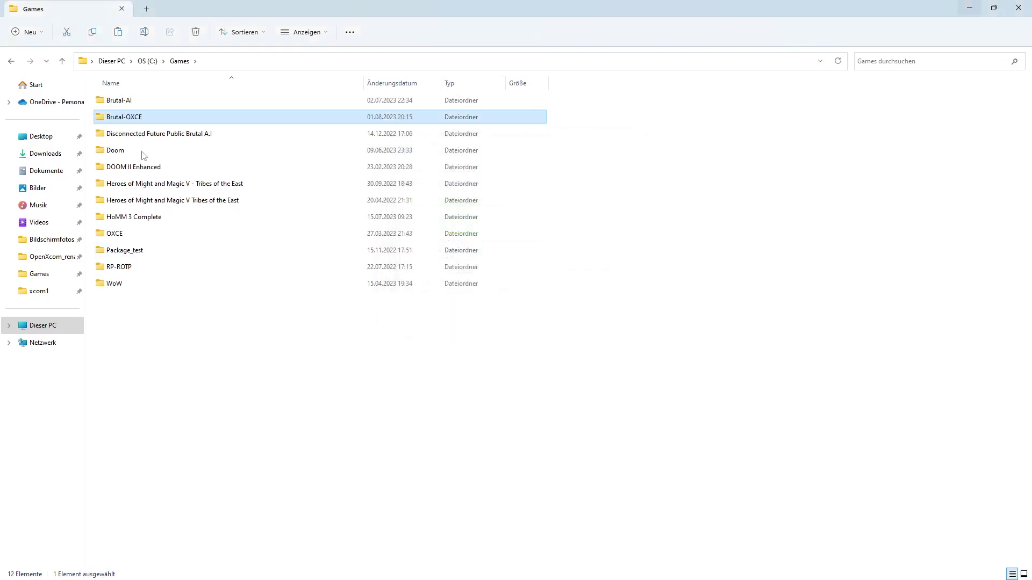
{"action": "double_click", "coordinate": [139, 123]}
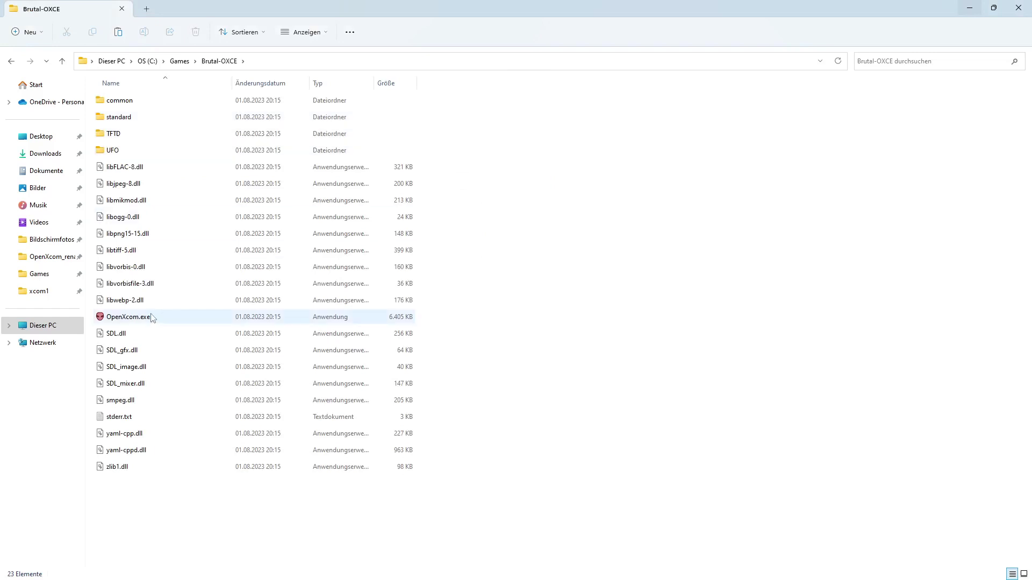
Run OpenXcom.exe past the SmartScreen warning; it reports no X-COM installations found
{"action": "double_click", "coordinate": [152, 317]}
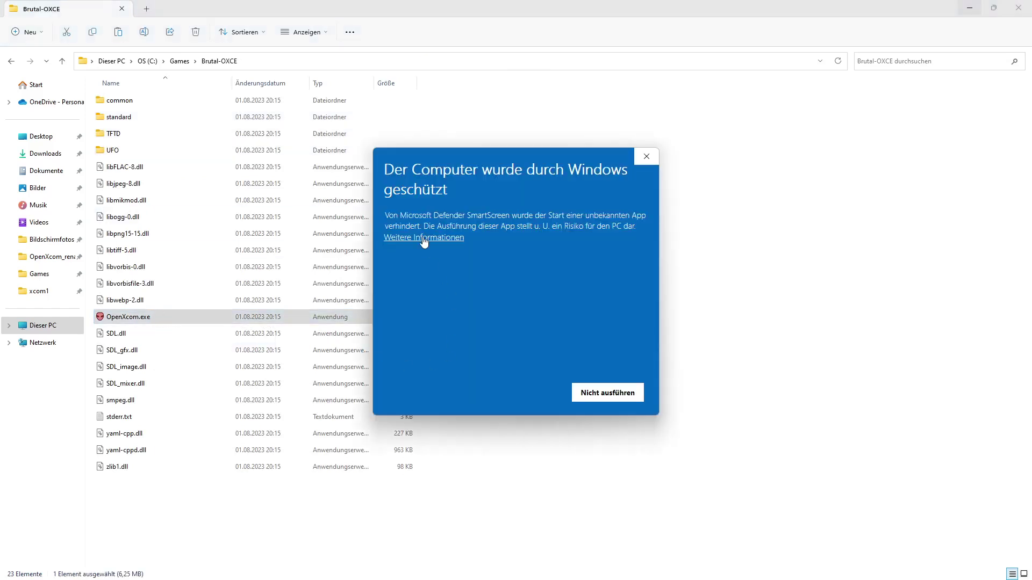
{"action": "left_click", "coordinate": [424, 241]}
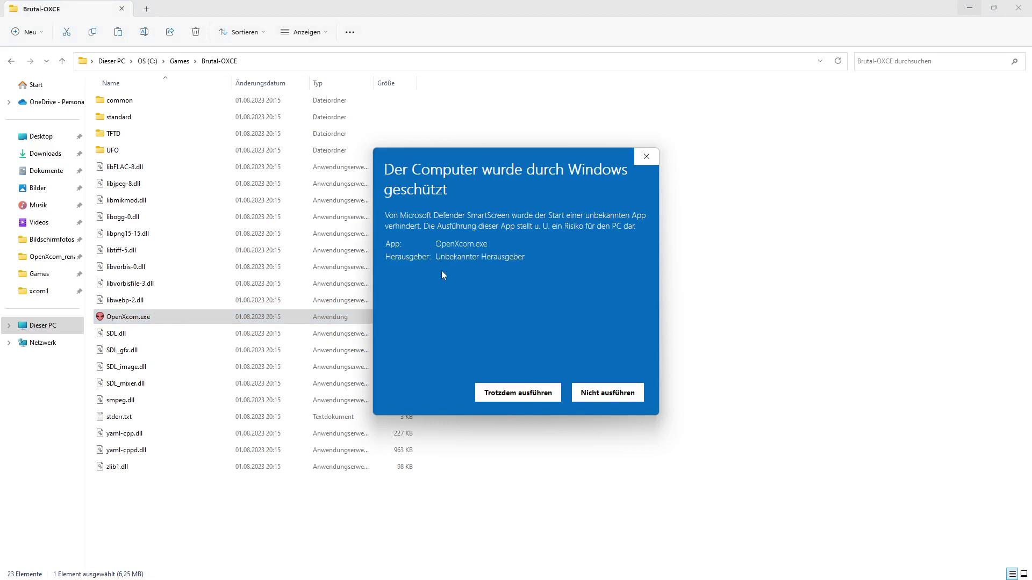
{"action": "left_click", "coordinate": [508, 393]}
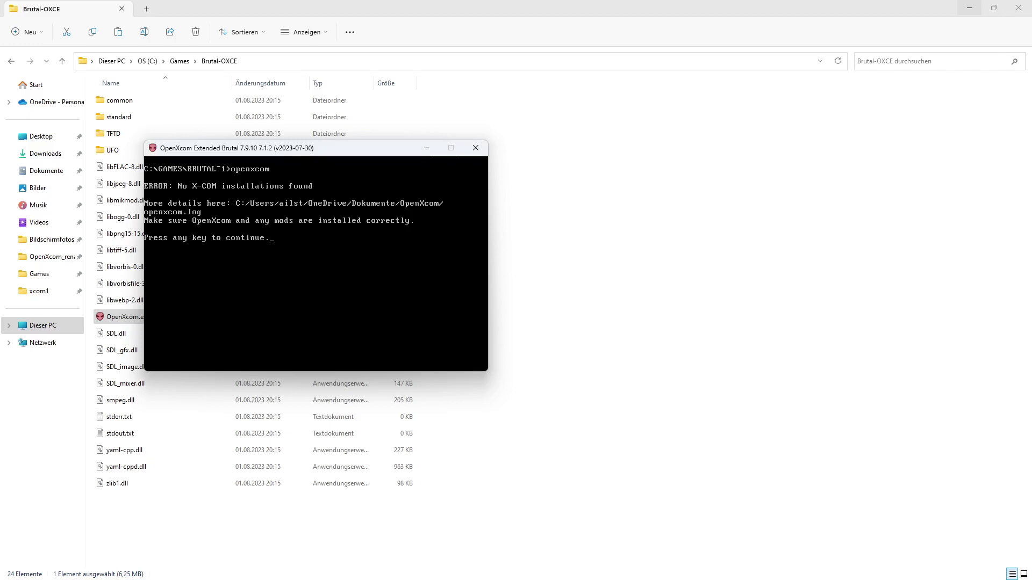
Close the error console and browse X-COM: UFO Defense's installed files from Steam properties
{"action": "left_click", "coordinate": [476, 148]}
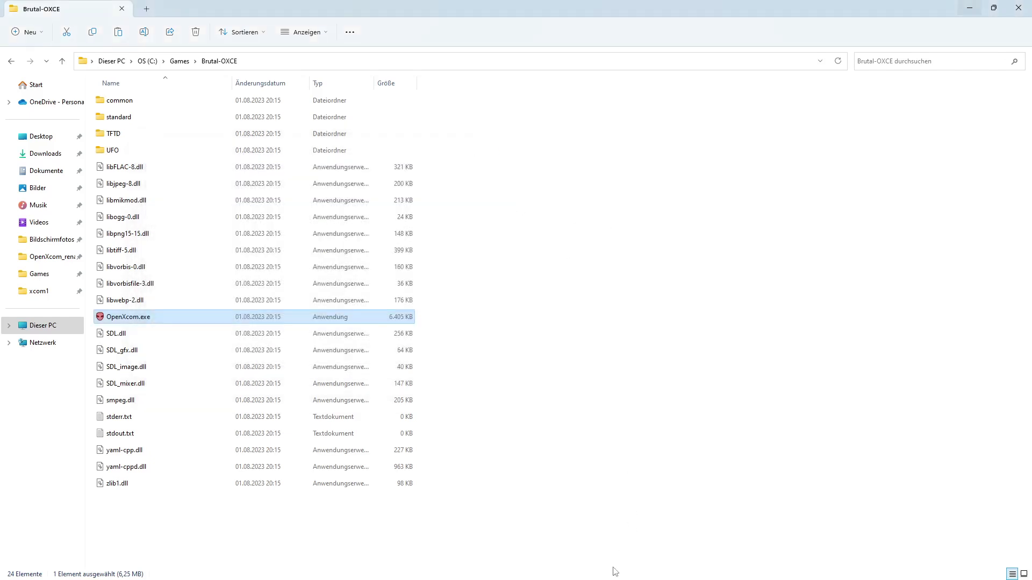
{"action": "mouse_move", "coordinate": [542, 568]}
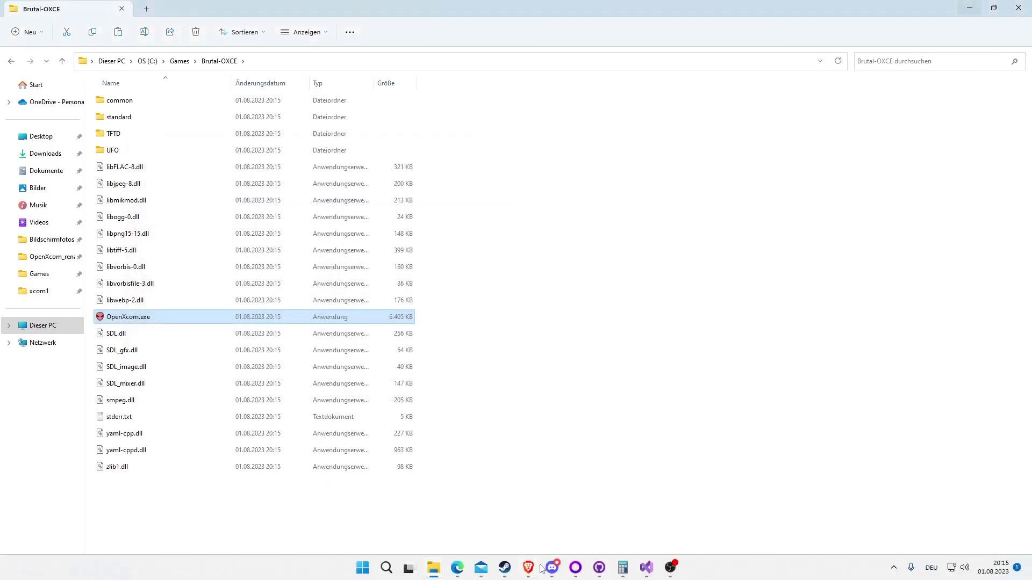
{"action": "left_click", "coordinate": [505, 568]}
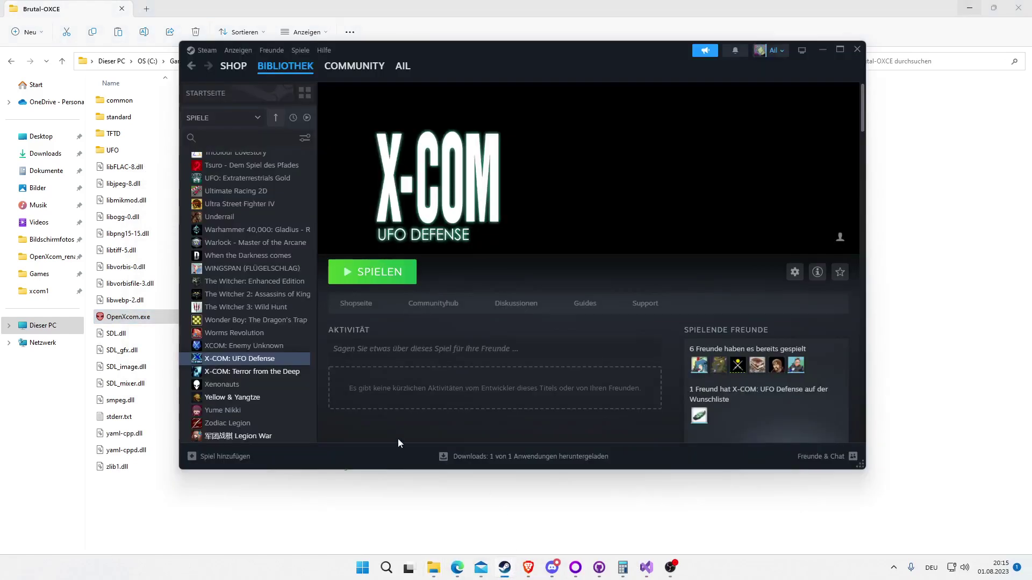
{"action": "right_click", "coordinate": [262, 361]}
{"action": "left_click", "coordinate": [308, 442]}
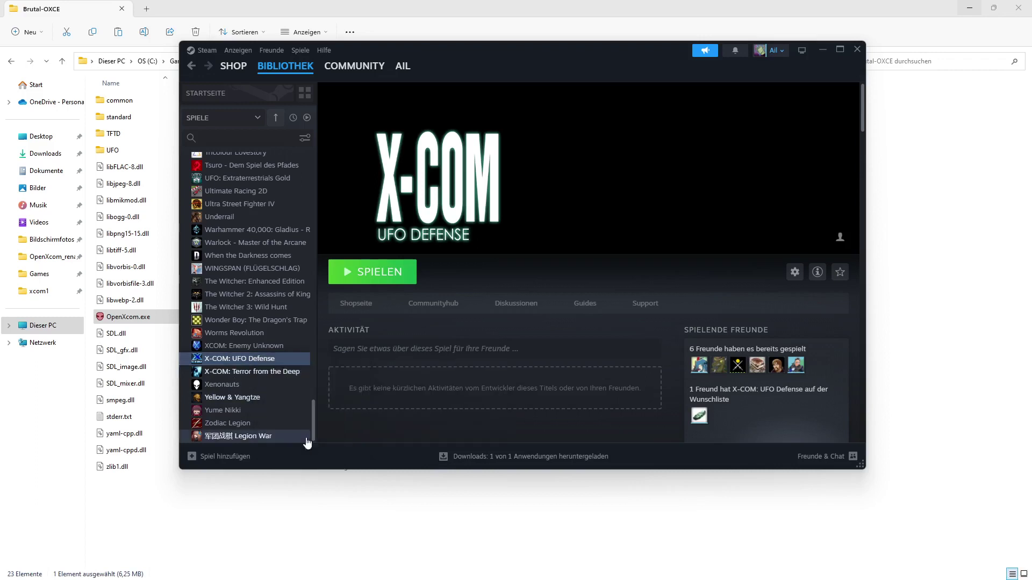
{"action": "left_click", "coordinate": [336, 198]}
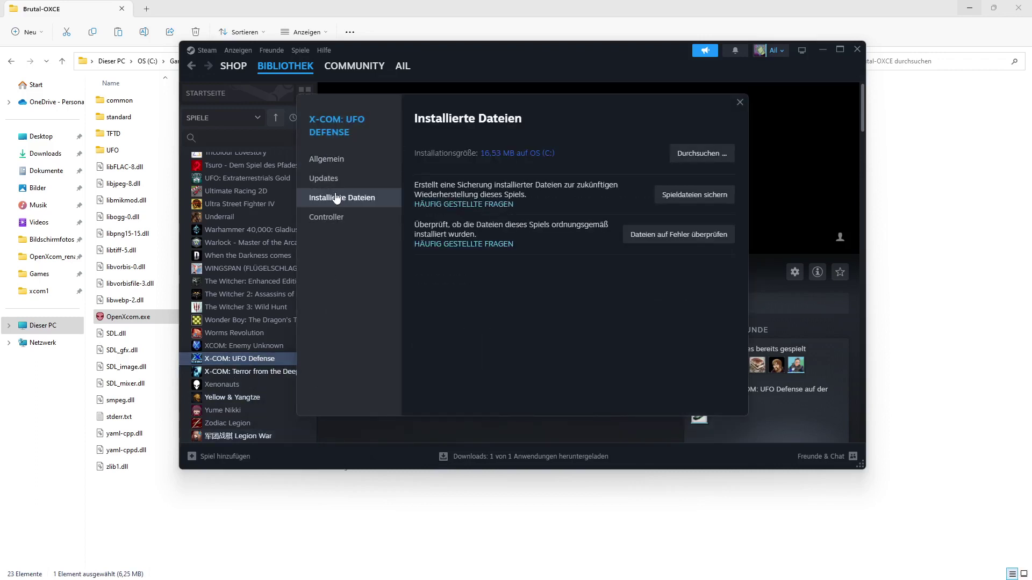
{"action": "left_click", "coordinate": [705, 157]}
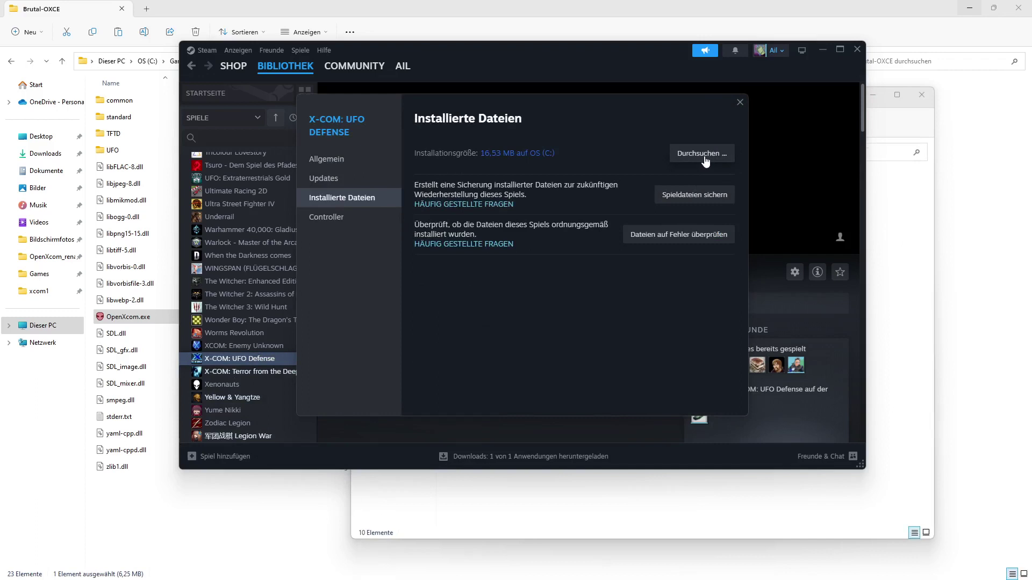
Copy all XCOM game data into Brutal-OXCE\UFO, replacing README, then return to Brutal-OXCE
{"action": "left_click", "coordinate": [932, 189]}
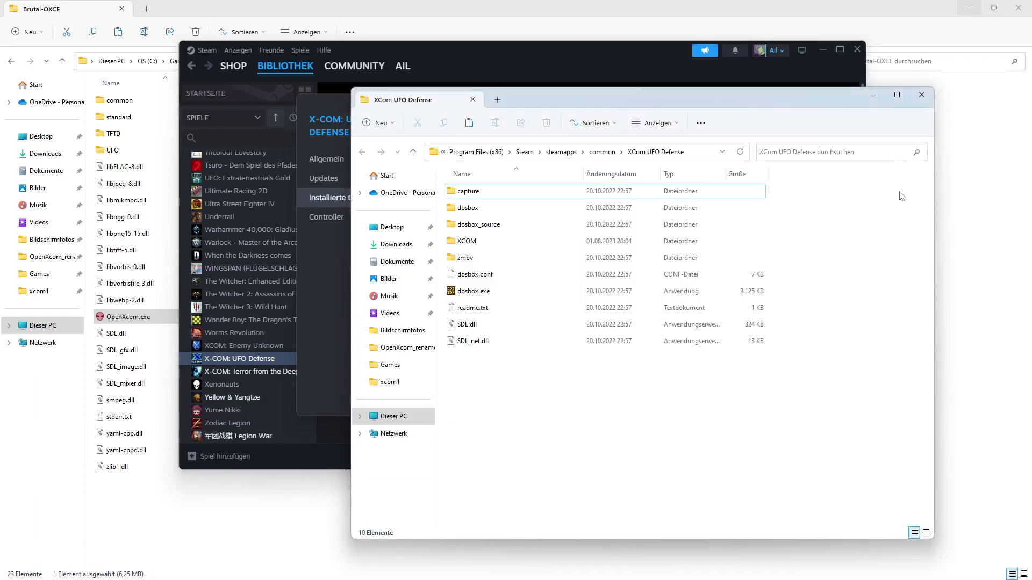
{"action": "double_click", "coordinate": [479, 245]}
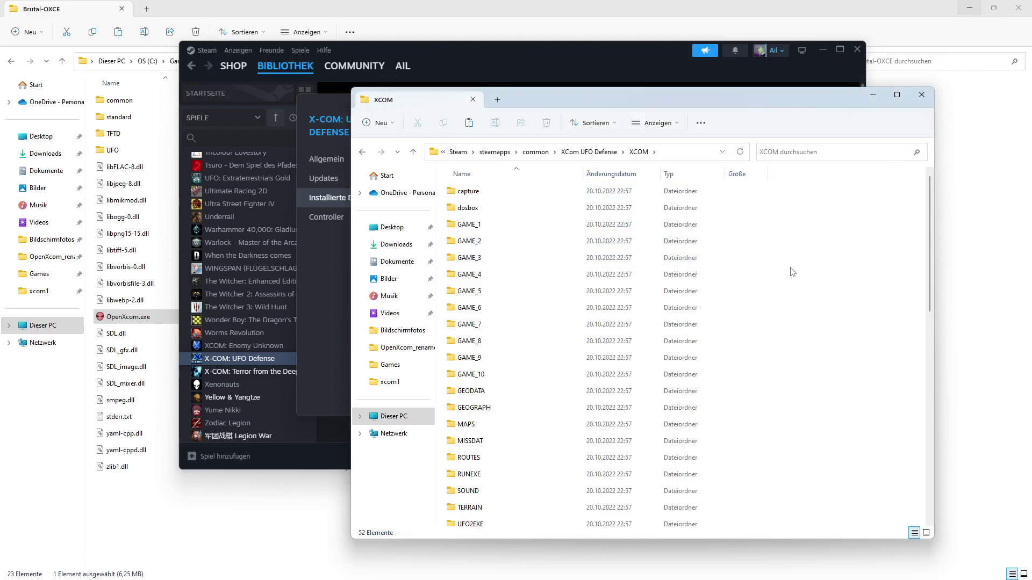
{"action": "key", "text": "ctrl+a"}
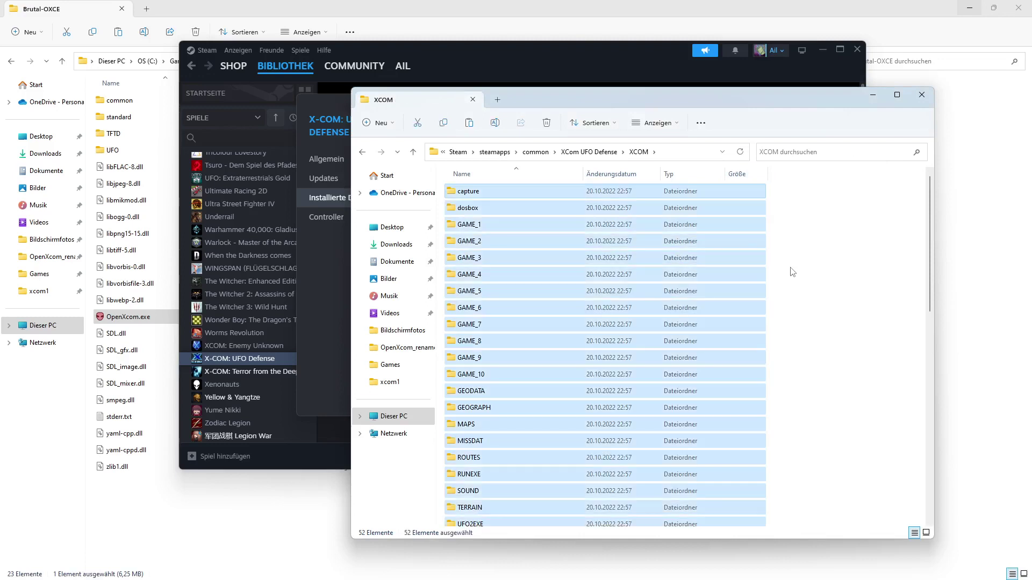
{"action": "left_click", "coordinate": [443, 125]}
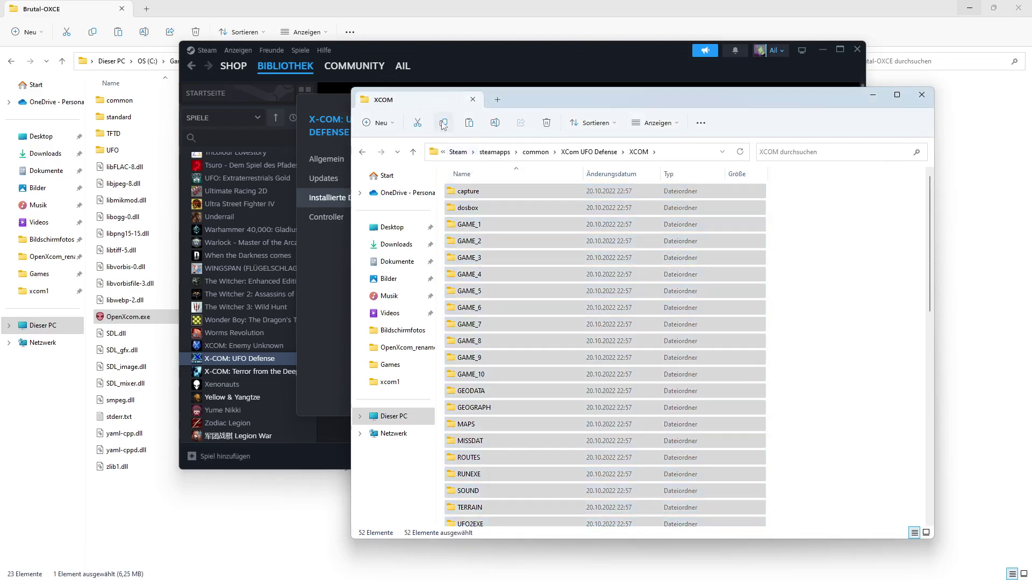
{"action": "double_click", "coordinate": [122, 153]}
{"action": "right_click", "coordinate": [134, 155]}
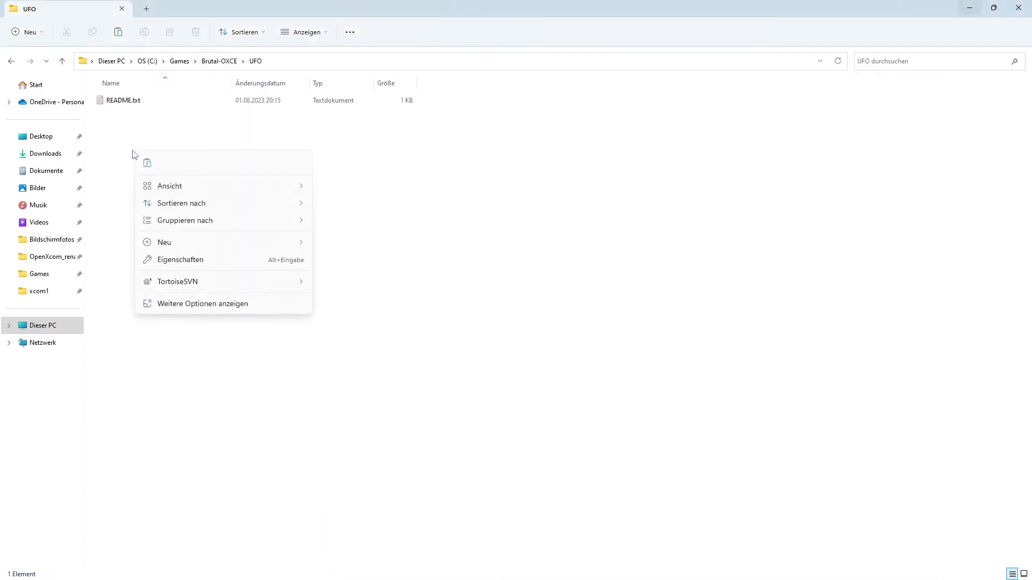
{"action": "left_click", "coordinate": [147, 163]}
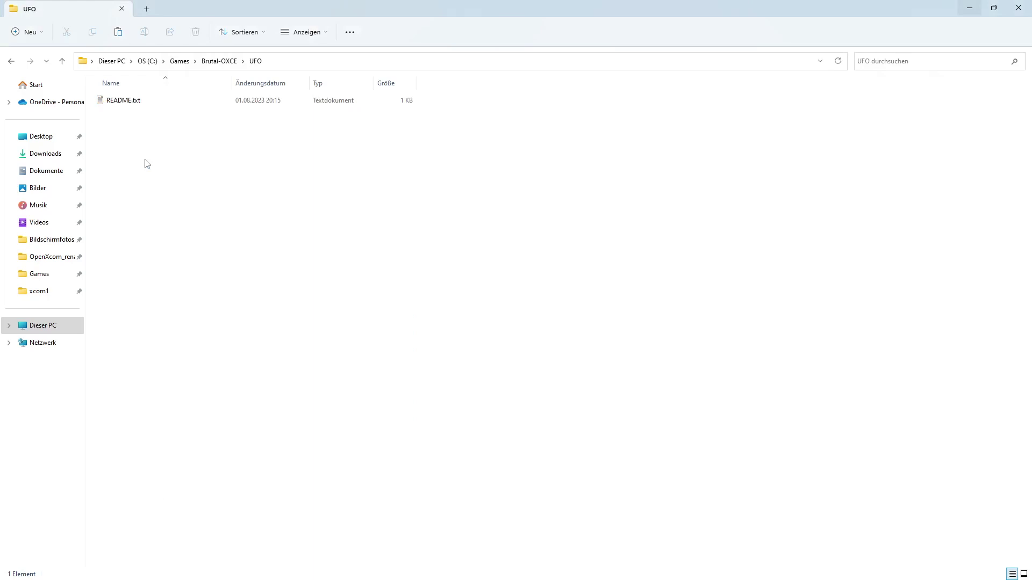
{"action": "left_click", "coordinate": [497, 214]}
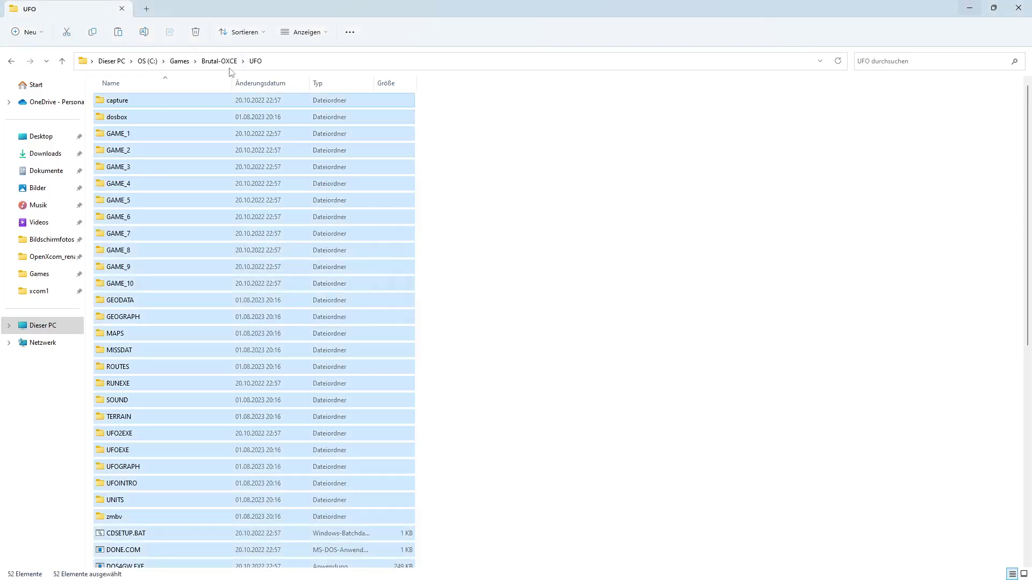
{"action": "left_click", "coordinate": [220, 61]}
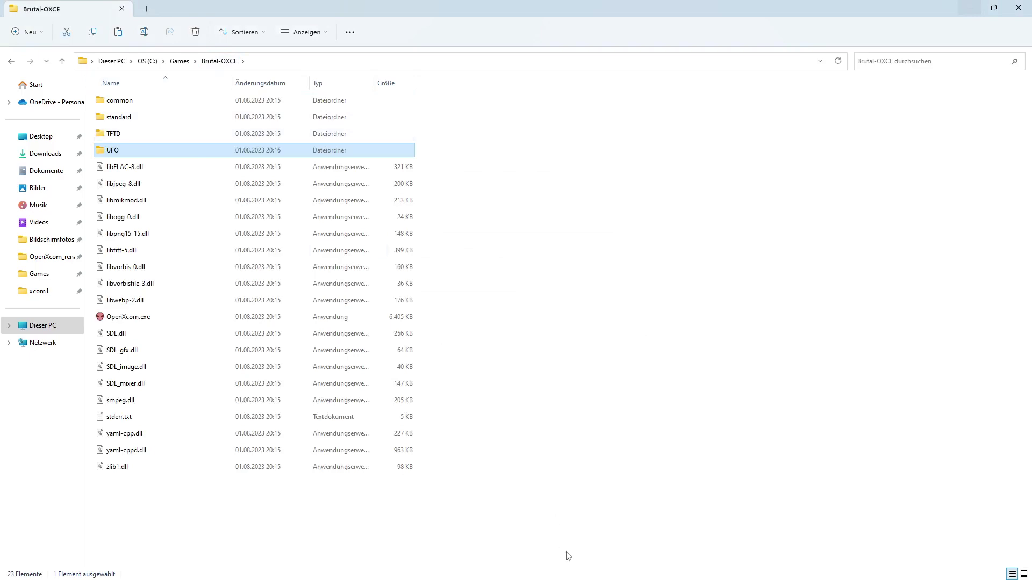
Browse X-COM: Terror from the Deep's installed files from its Steam properties
{"action": "mouse_move", "coordinate": [576, 573]}
{"action": "left_click", "coordinate": [507, 567]}
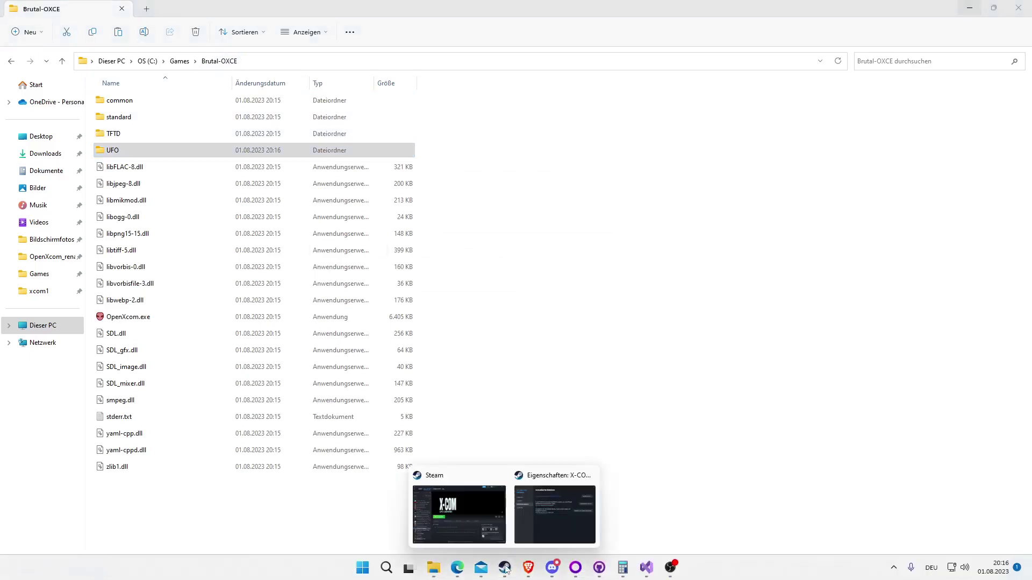
{"action": "left_click", "coordinate": [472, 513]}
{"action": "left_click", "coordinate": [245, 373]}
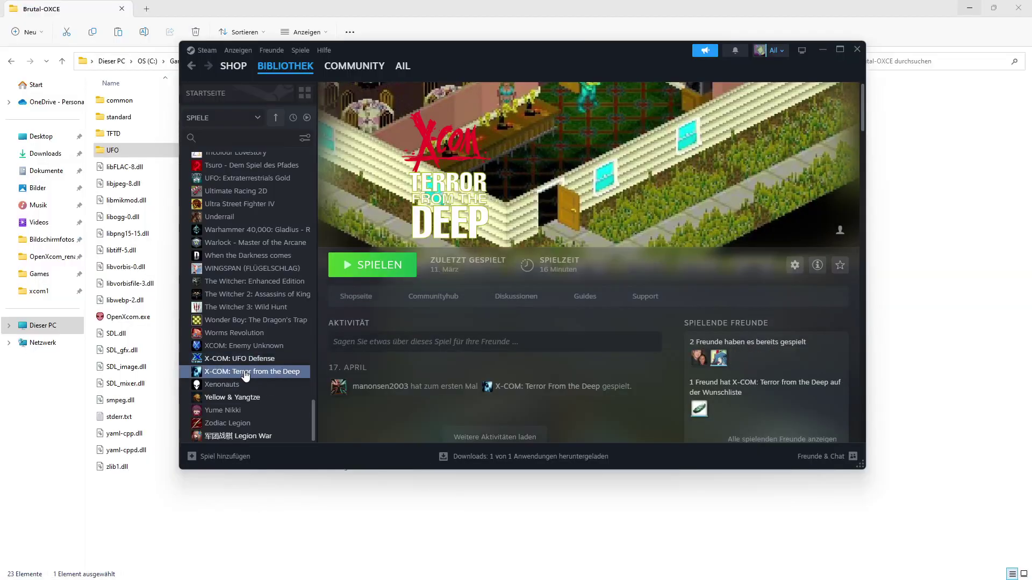
{"action": "right_click", "coordinate": [245, 372]}
{"action": "left_click", "coordinate": [280, 455]}
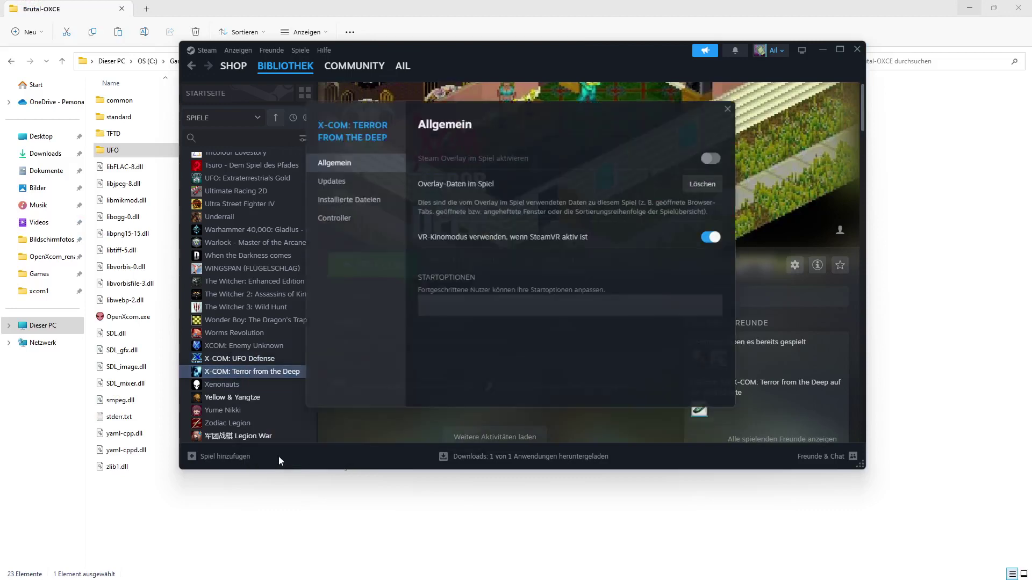
{"action": "left_click", "coordinate": [343, 201]}
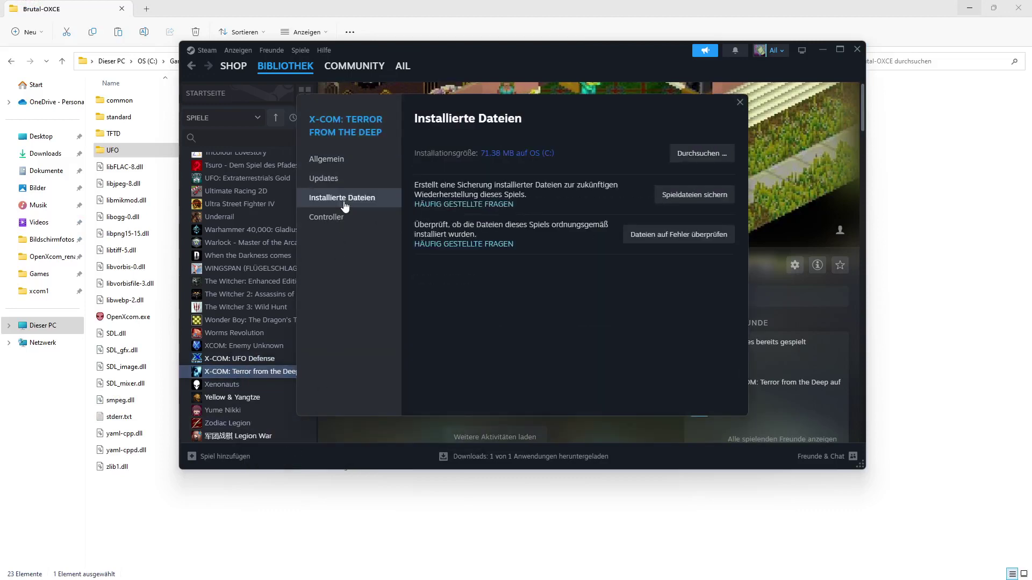
{"action": "left_click", "coordinate": [710, 155]}
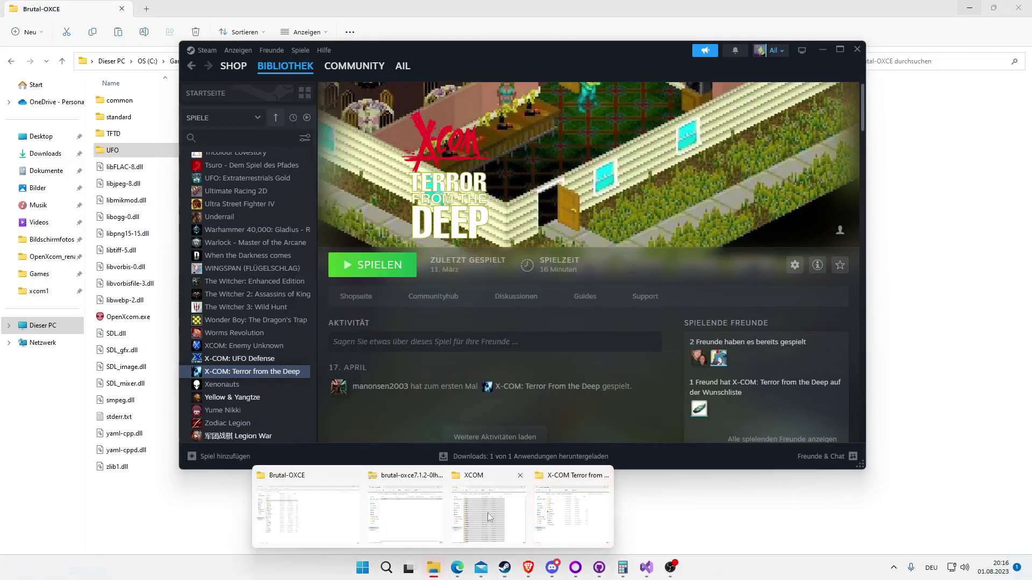
{"action": "left_click", "coordinate": [576, 501]}
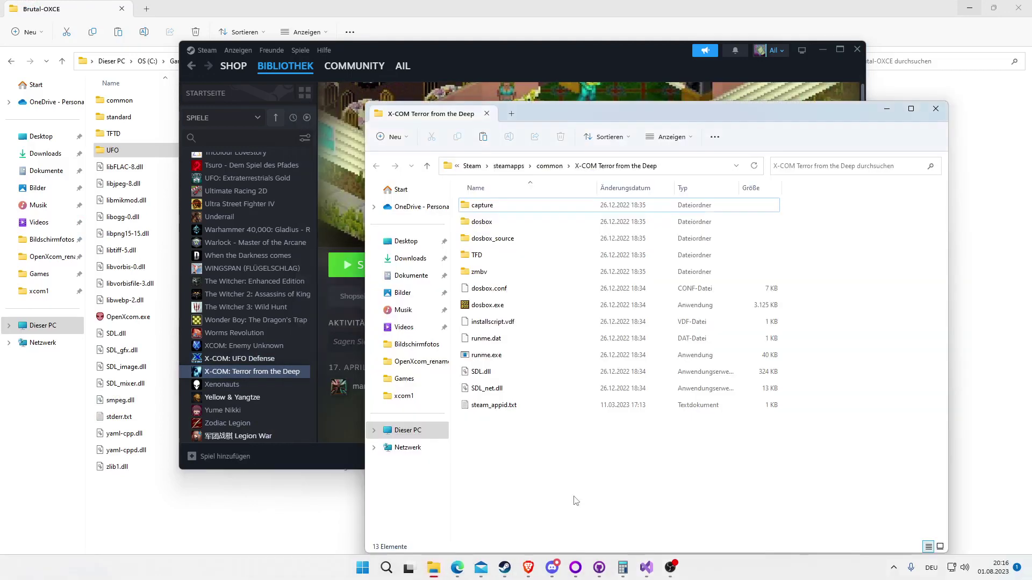
Copy all 43 TFD items into Brutal-OXCE\TFTD, replacing the existing README
{"action": "double_click", "coordinate": [495, 256]}
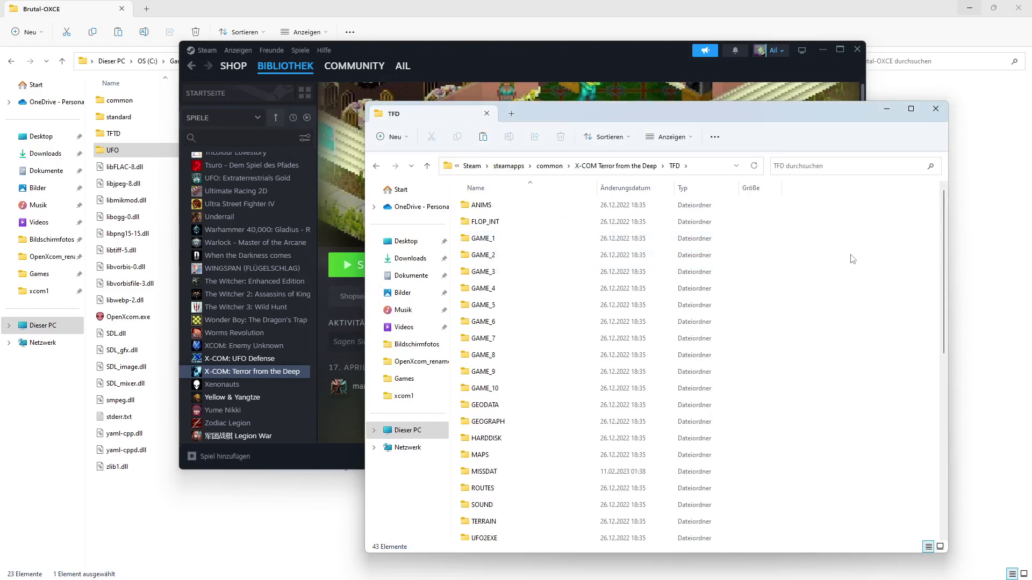
{"action": "key", "text": "ctrl+a"}
{"action": "left_click", "coordinate": [458, 137]}
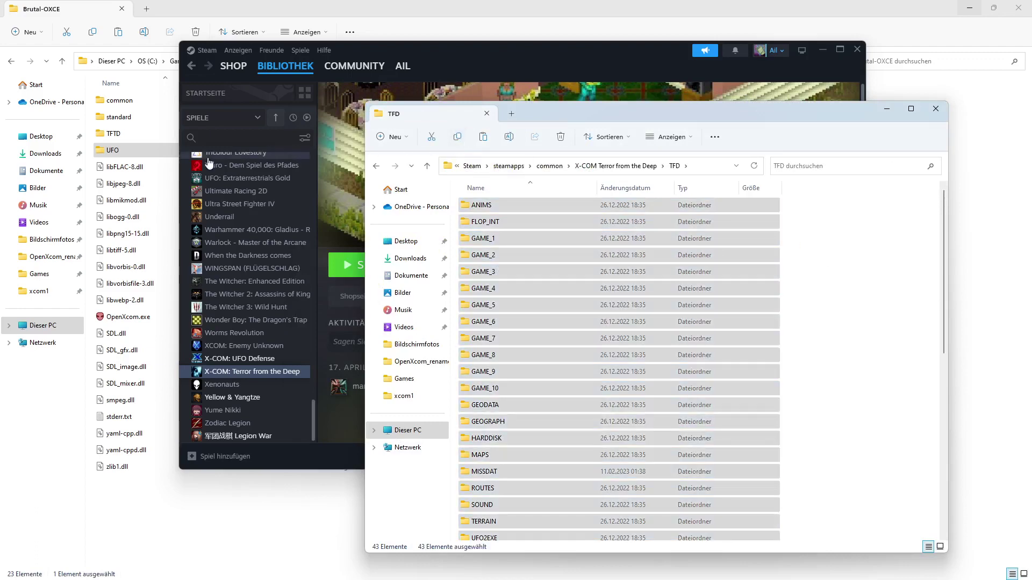
{"action": "double_click", "coordinate": [129, 133]}
{"action": "right_click", "coordinate": [135, 158]}
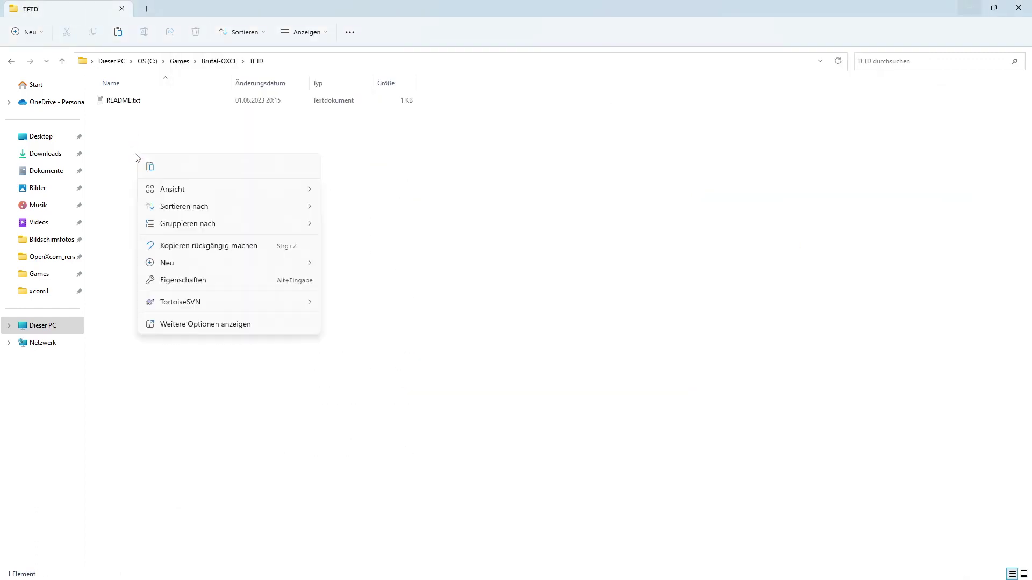
{"action": "left_click", "coordinate": [148, 170]}
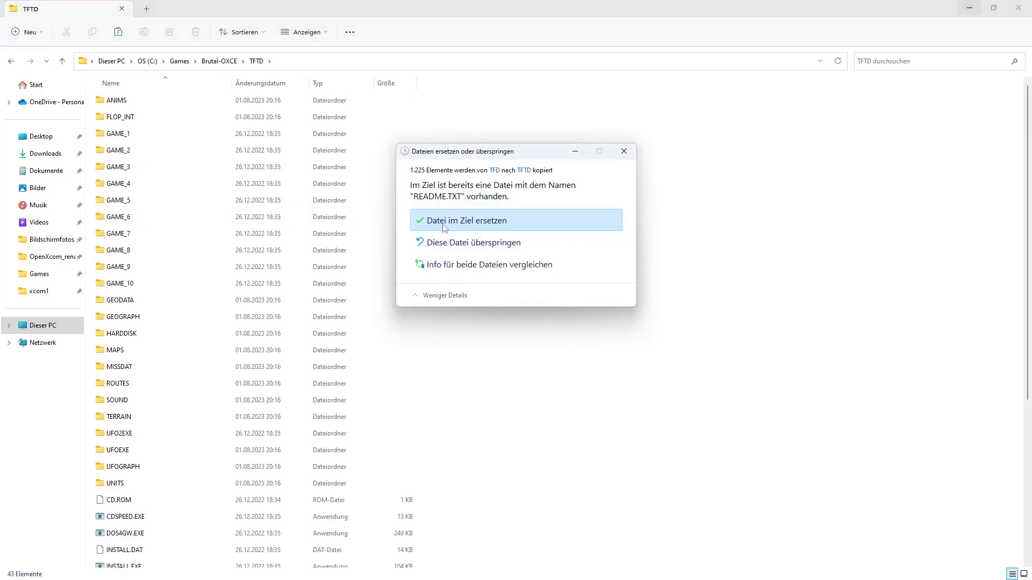
{"action": "left_click", "coordinate": [430, 222]}
Launch OpenXcom.exe from Brutal-OXCE and set the game language to English (UK)
{"action": "left_click", "coordinate": [213, 61]}
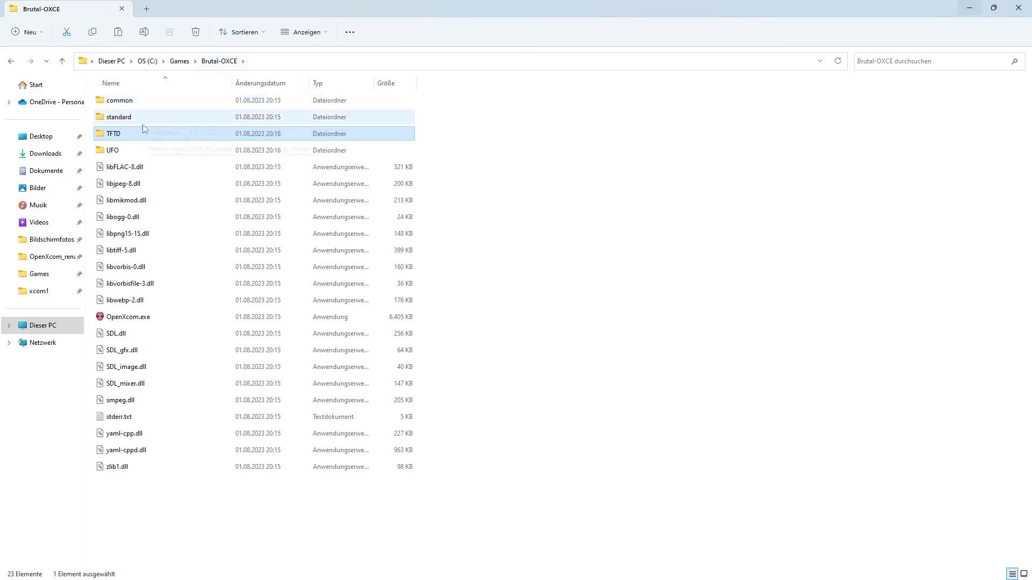
{"action": "left_click", "coordinate": [133, 321]}
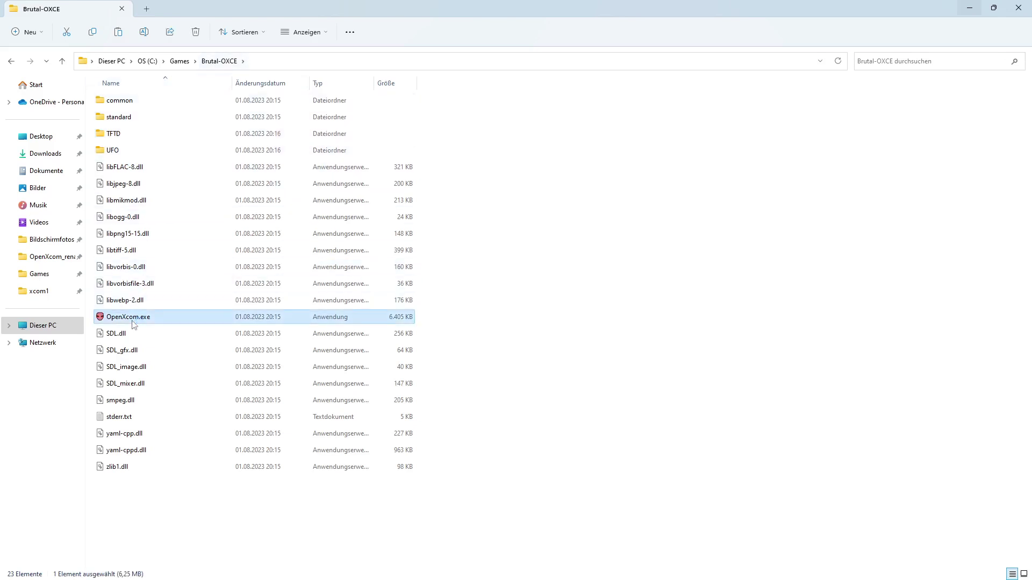
{"action": "double_click", "coordinate": [134, 324]}
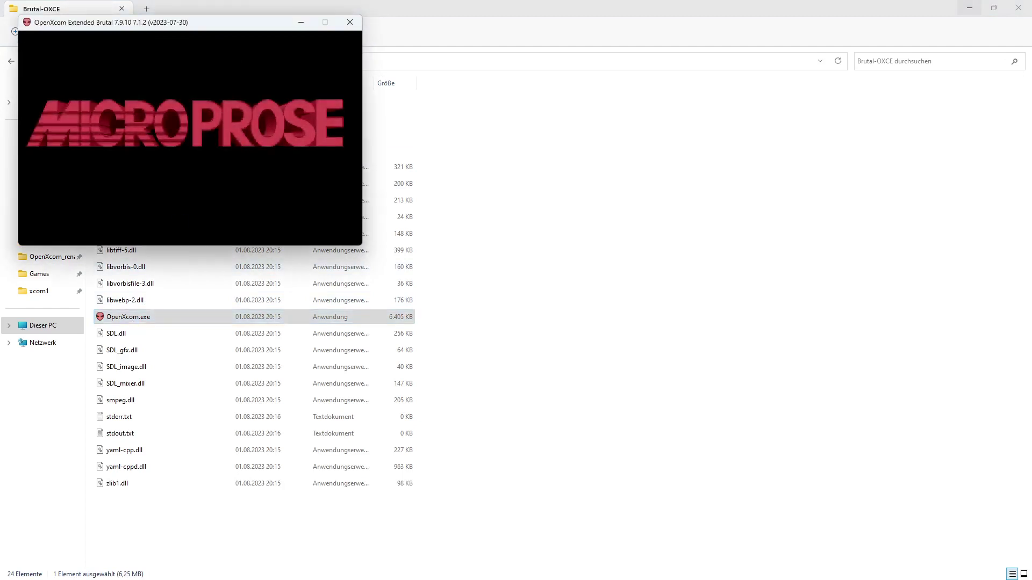
{"action": "left_click_drag", "start_coordinate": [219, 26], "coordinate": [491, 123]}
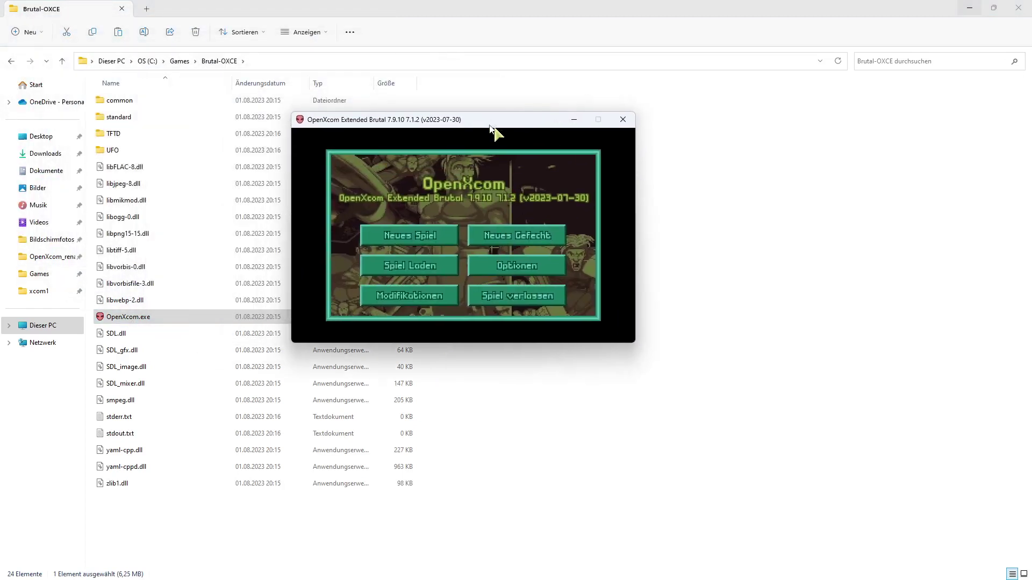
{"action": "left_click", "coordinate": [517, 266]}
{"action": "left_click", "coordinate": [430, 204]}
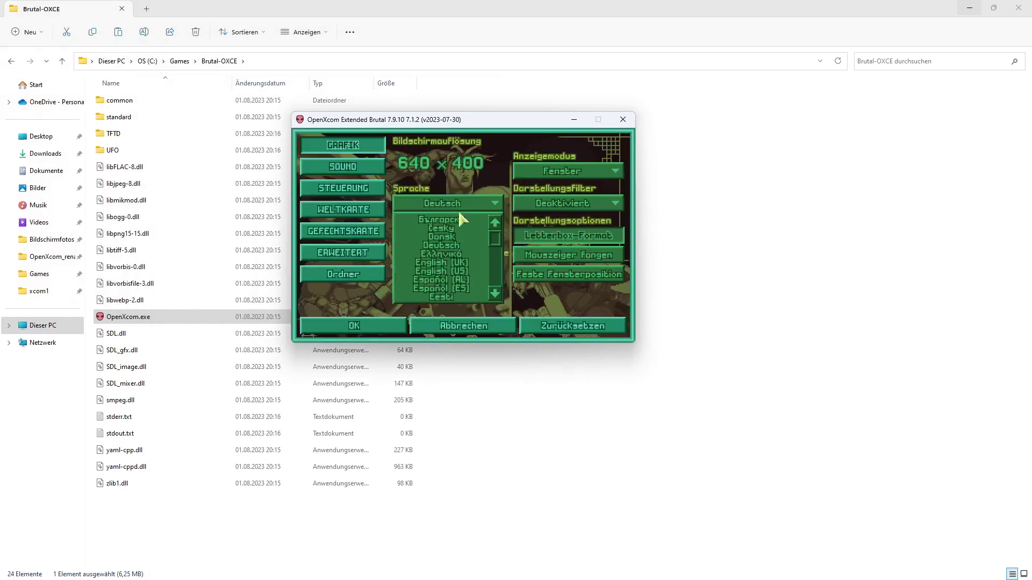
{"action": "scroll", "coordinate": [479, 267], "scroll_direction": "down", "scroll_amount": 1}
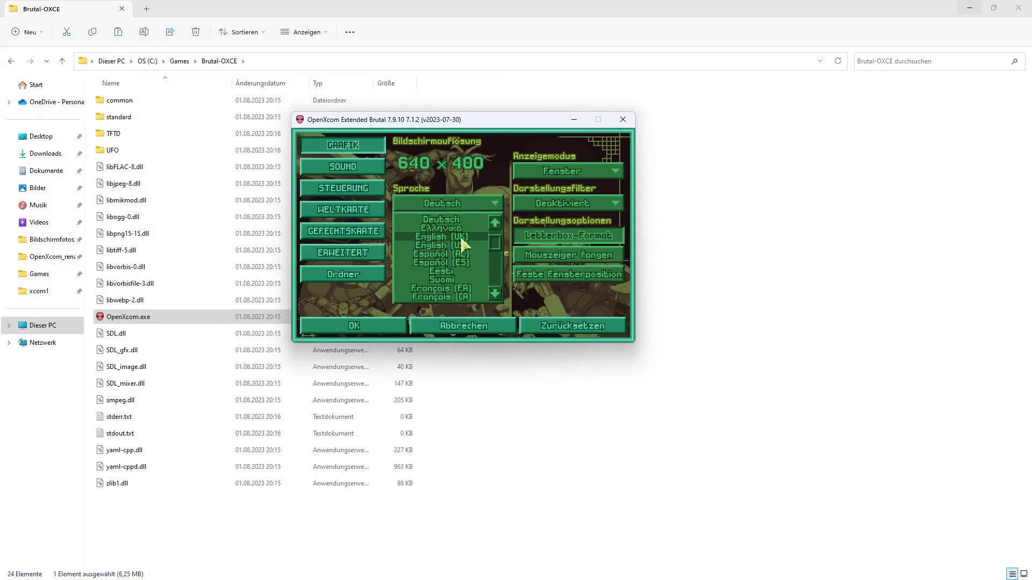
{"action": "left_click", "coordinate": [461, 238]}
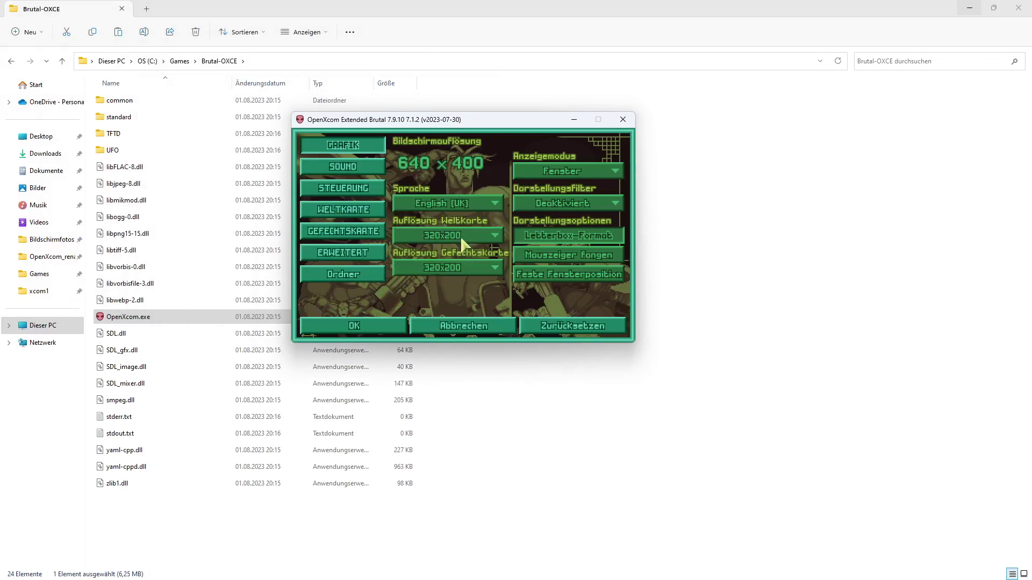
{"action": "left_click", "coordinate": [374, 329]}
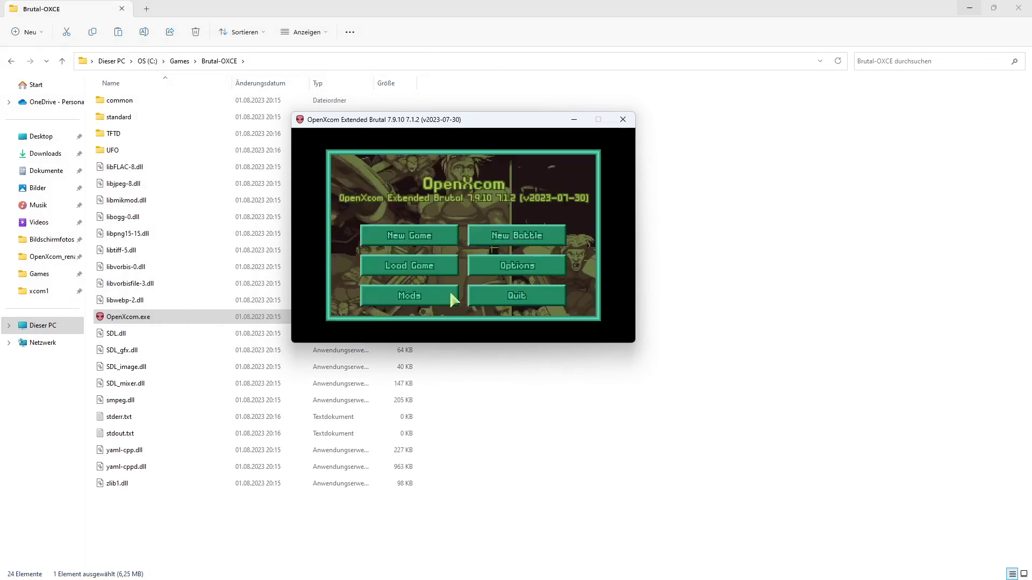
Check the Mods screen's base game choices, UFO and Terror from the Deep, then quit
{"action": "left_click_drag", "start_coordinate": [456, 122], "coordinate": [546, 130]}
{"action": "left_click", "coordinate": [499, 302]}
{"action": "left_click", "coordinate": [615, 164]}
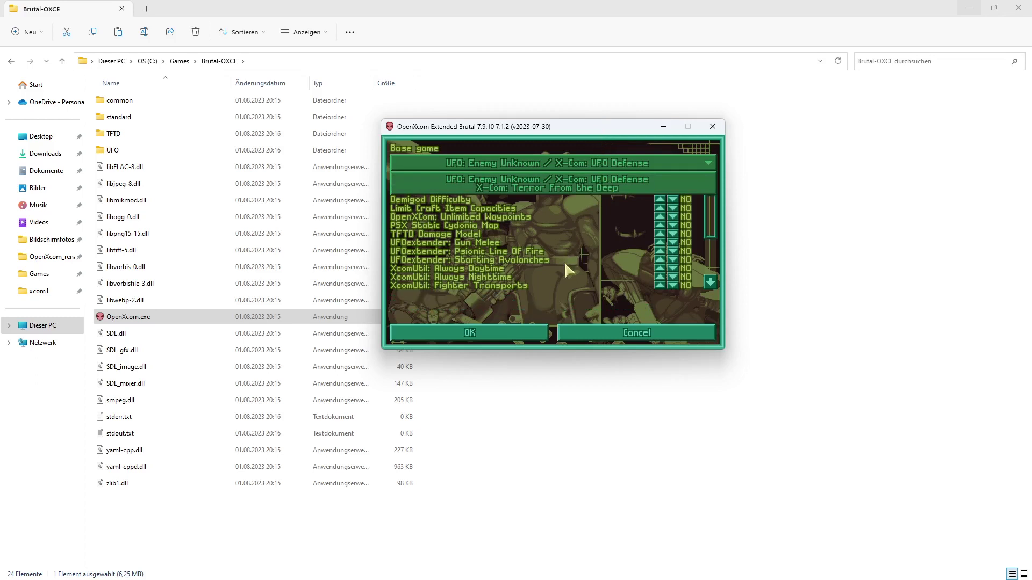
{"action": "left_click", "coordinate": [587, 334]}
{"action": "left_click", "coordinate": [588, 338]}
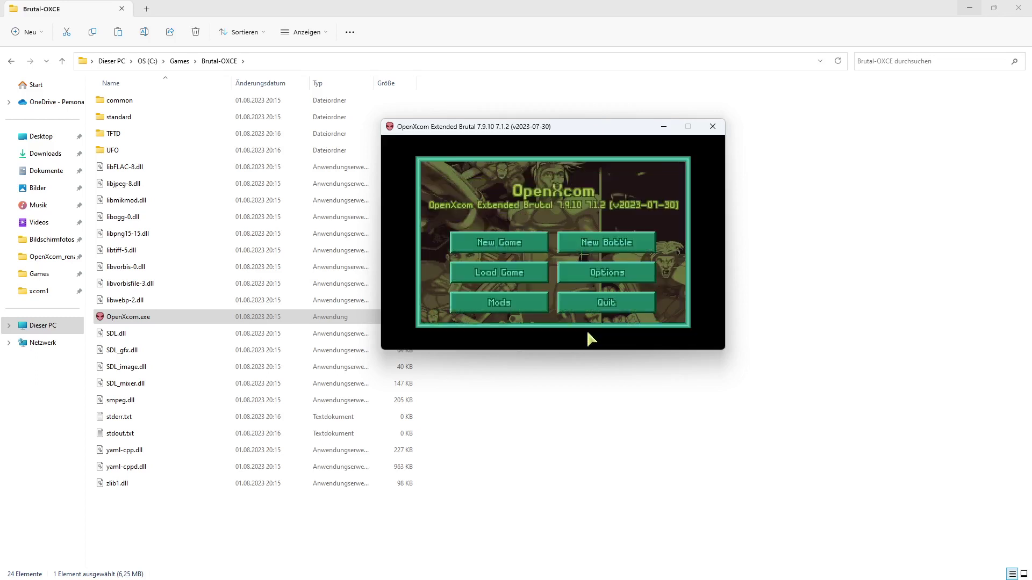
{"action": "left_click", "coordinate": [614, 304]}
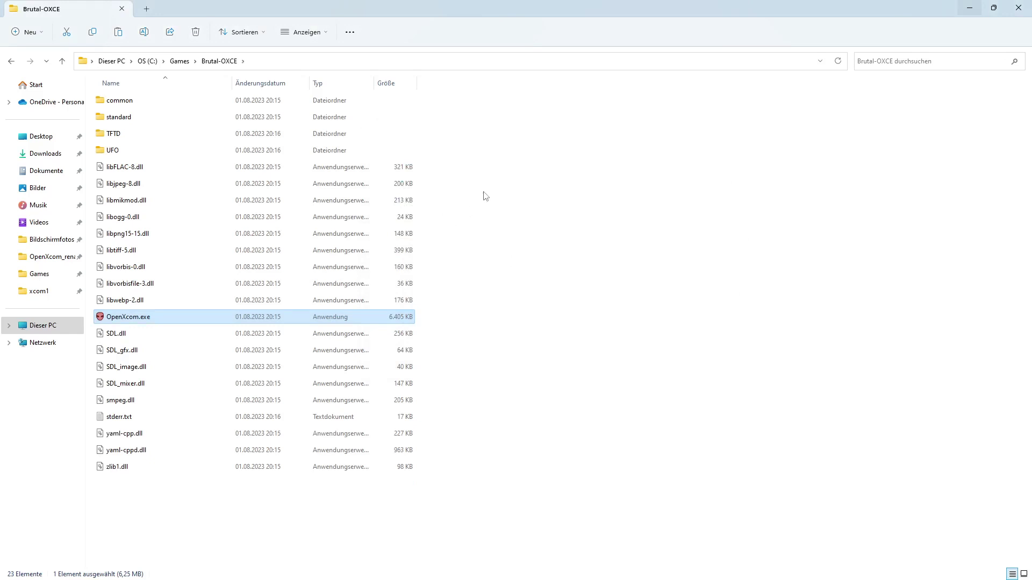
Open the empty Dokumente\OpenXcom\mods folder, then bring the mod.io page back in Edge
{"action": "left_click", "coordinate": [41, 176]}
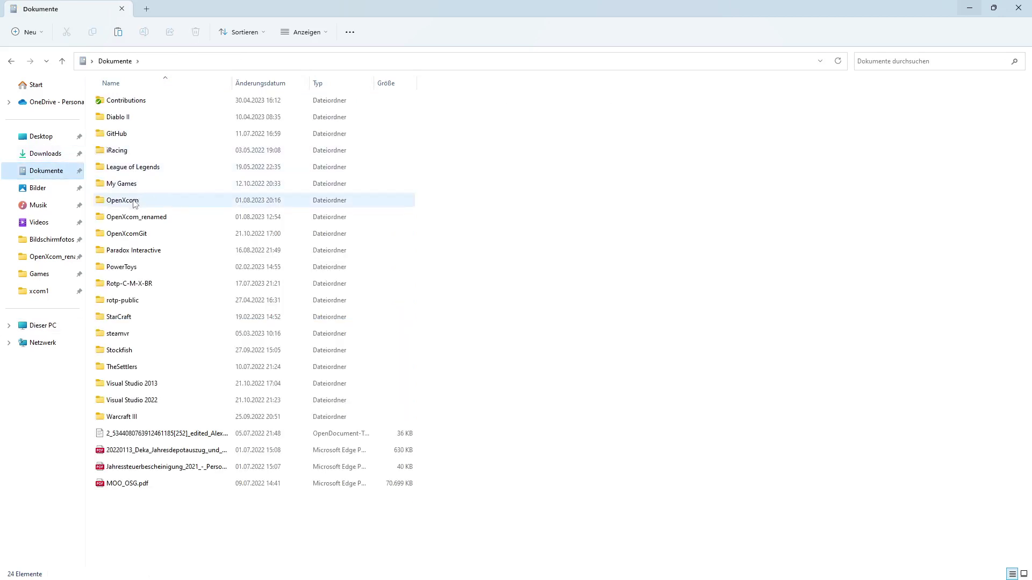
{"action": "mouse_move", "coordinate": [137, 203]}
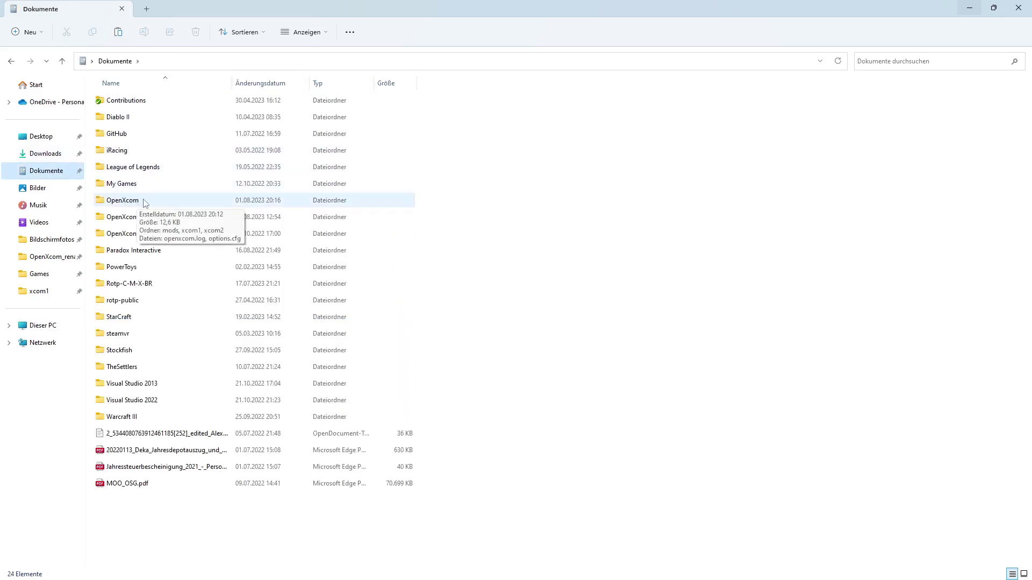
{"action": "double_click", "coordinate": [137, 202]}
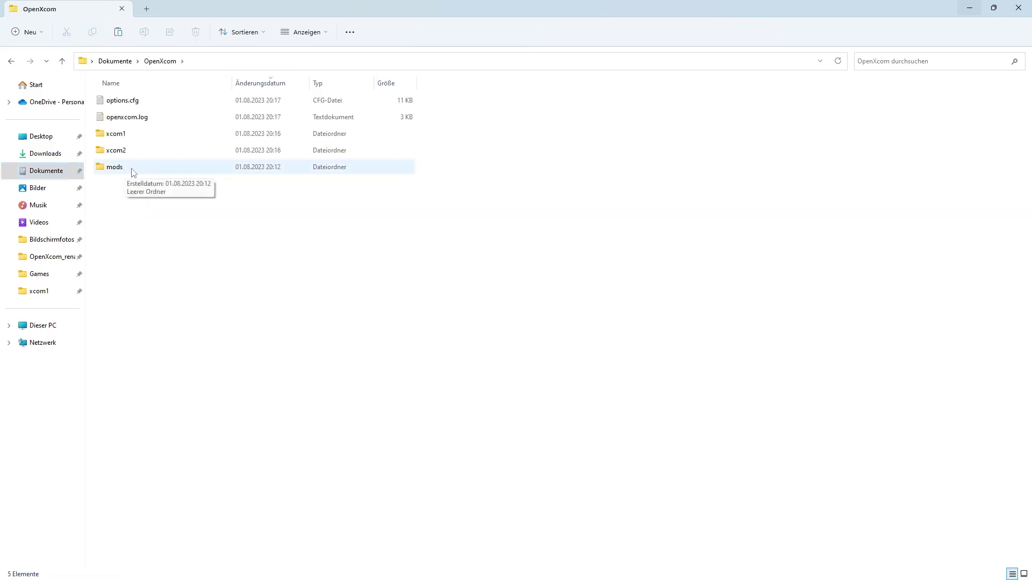
{"action": "double_click", "coordinate": [115, 167]}
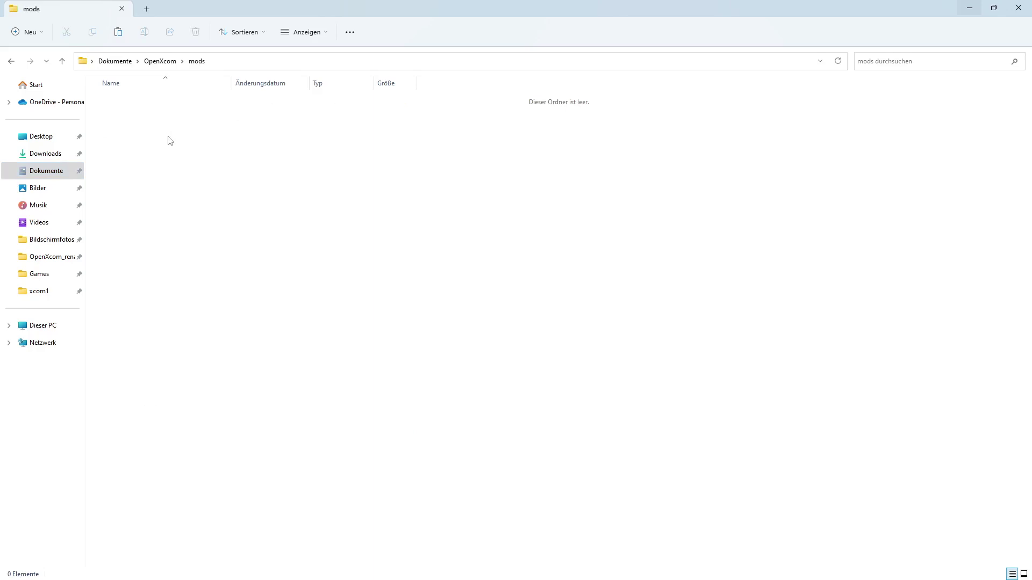
{"action": "right_click", "coordinate": [203, 212]}
{"action": "left_click", "coordinate": [287, 196]}
{"action": "mouse_move", "coordinate": [453, 567]}
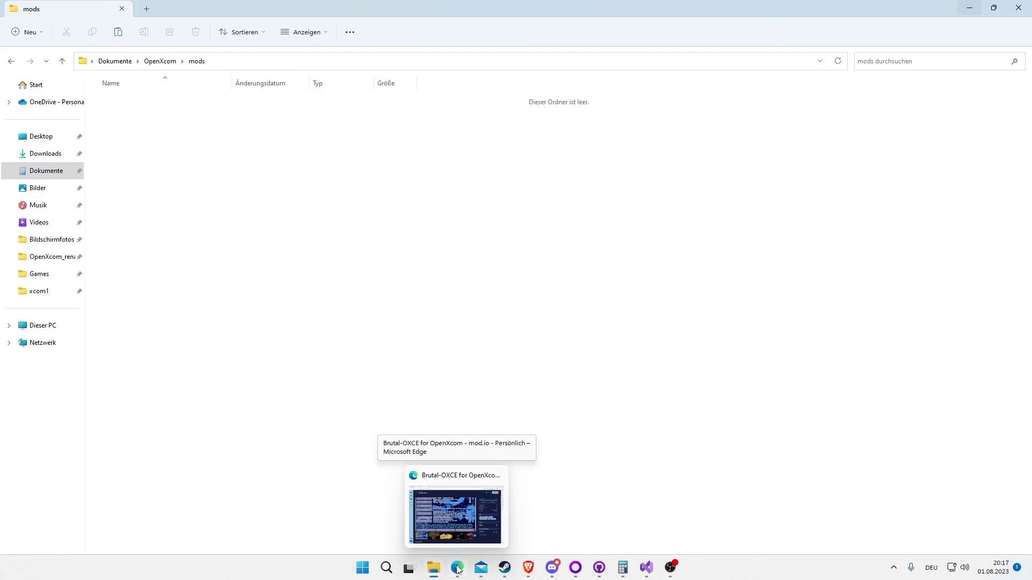
{"action": "left_click", "coordinate": [458, 569]}
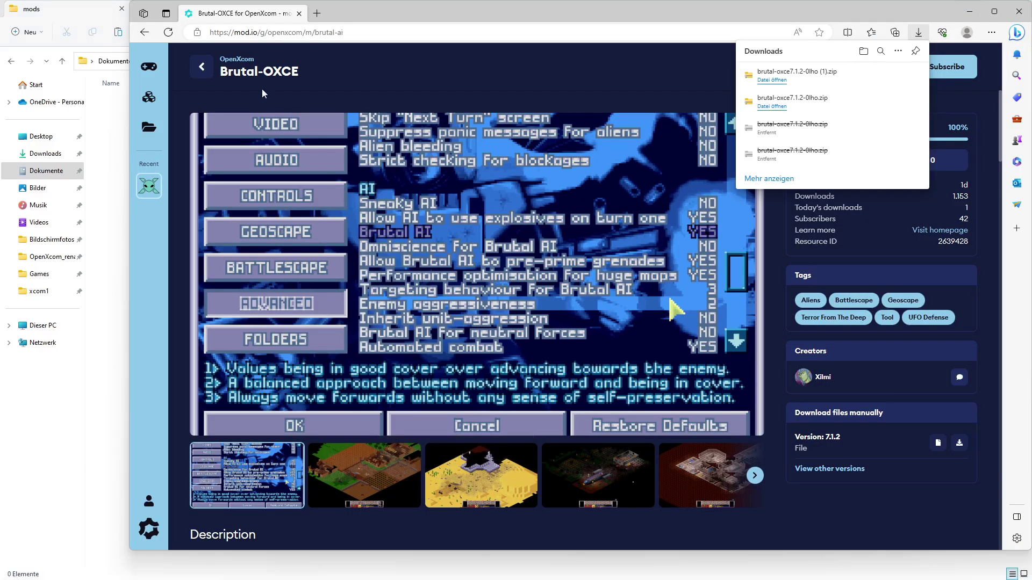
Clear the Brutal search and filter the OpenXcom mods to Minor type
{"action": "left_click", "coordinate": [203, 68]}
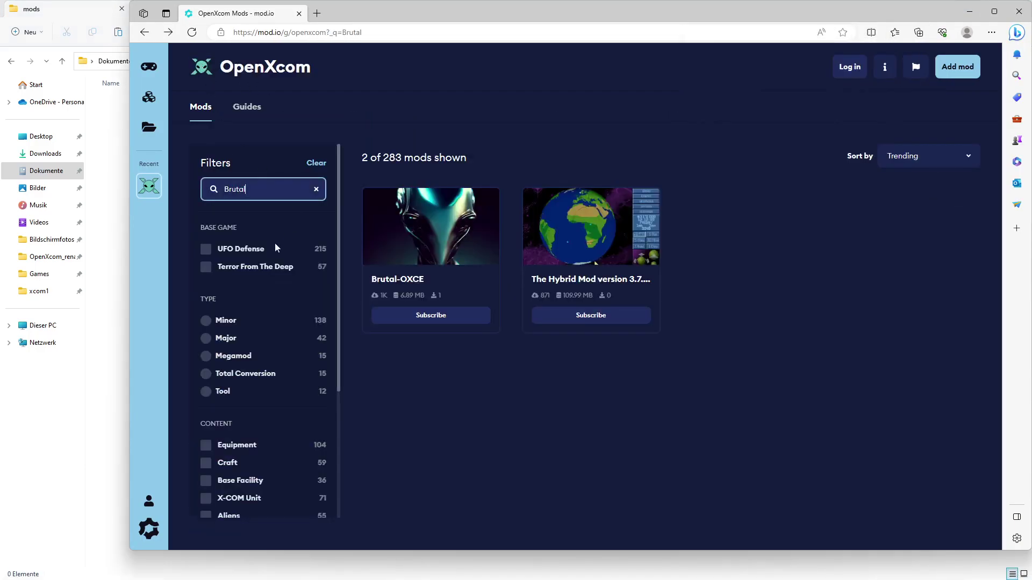
{"action": "left_click", "coordinate": [205, 321]}
{"action": "left_click", "coordinate": [237, 322]}
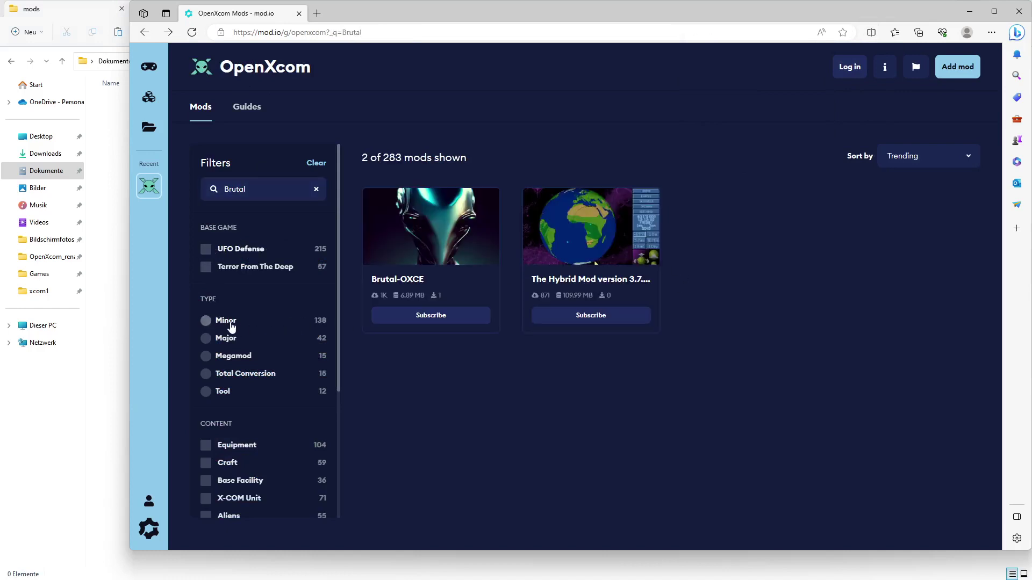
{"action": "left_click", "coordinate": [317, 191]}
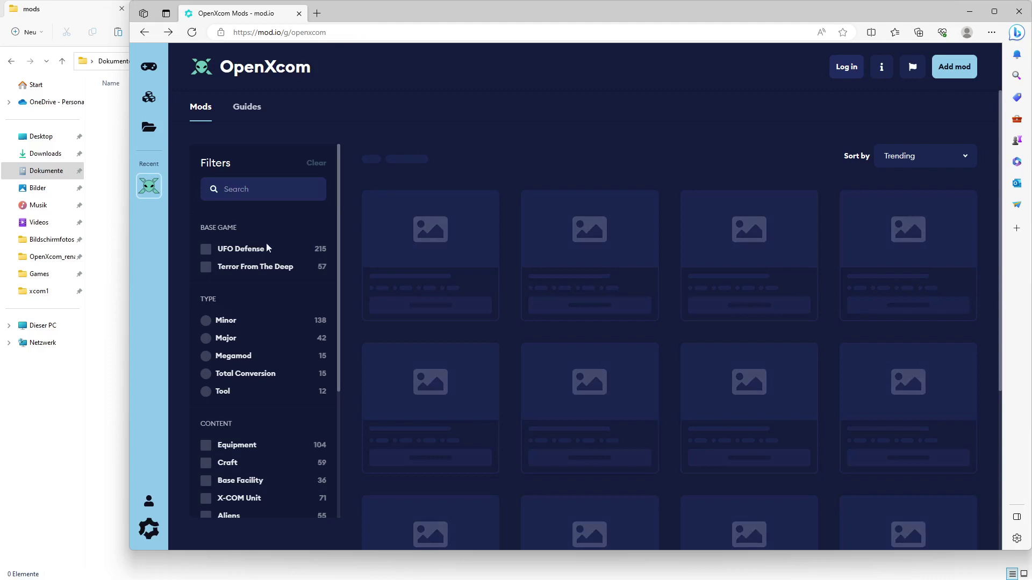
{"action": "left_click", "coordinate": [224, 326]}
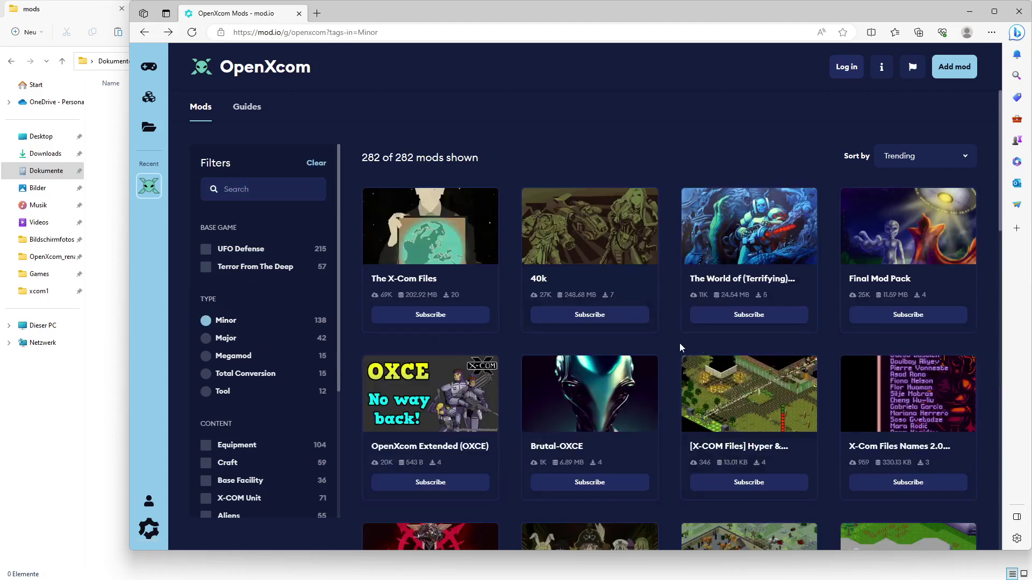
{"action": "scroll", "coordinate": [680, 346], "scroll_direction": "down", "scroll_amount": 1}
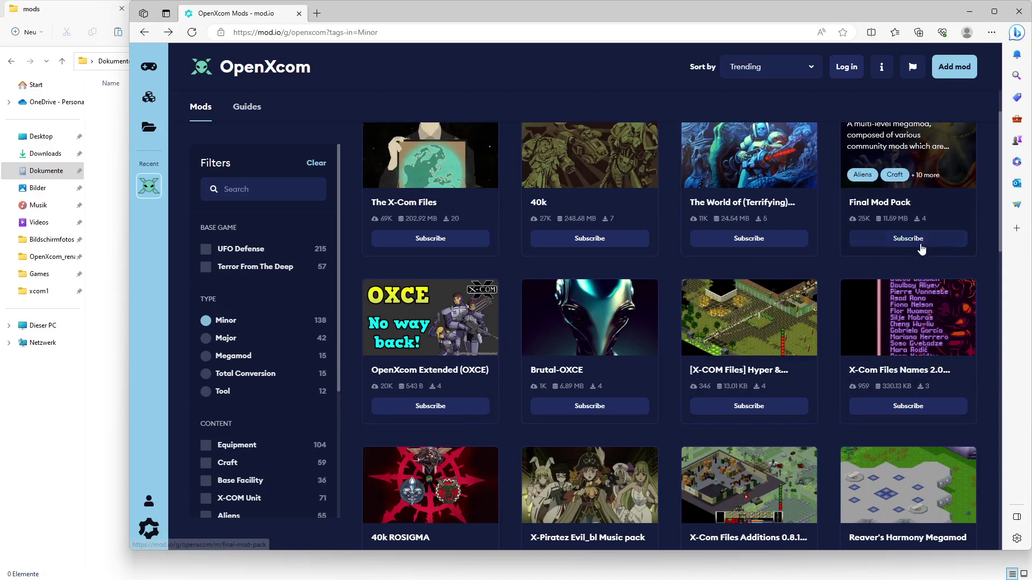
Download the Final Mod Pack 3.3 zip (final_mod_pack_3.3-8utp.zip)
{"action": "left_click", "coordinate": [917, 203]}
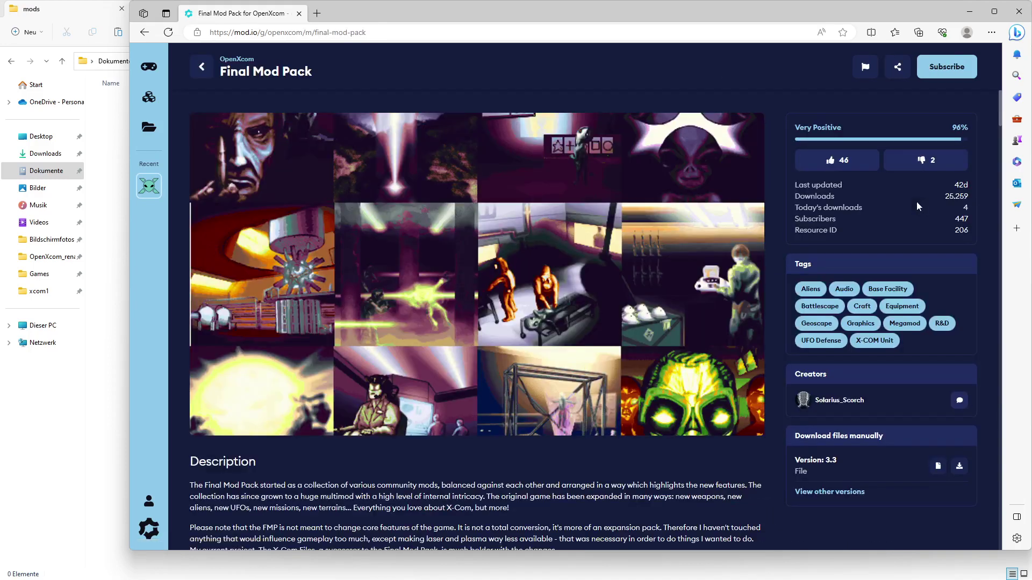
{"action": "scroll", "coordinate": [907, 267], "scroll_direction": "down", "scroll_amount": 1}
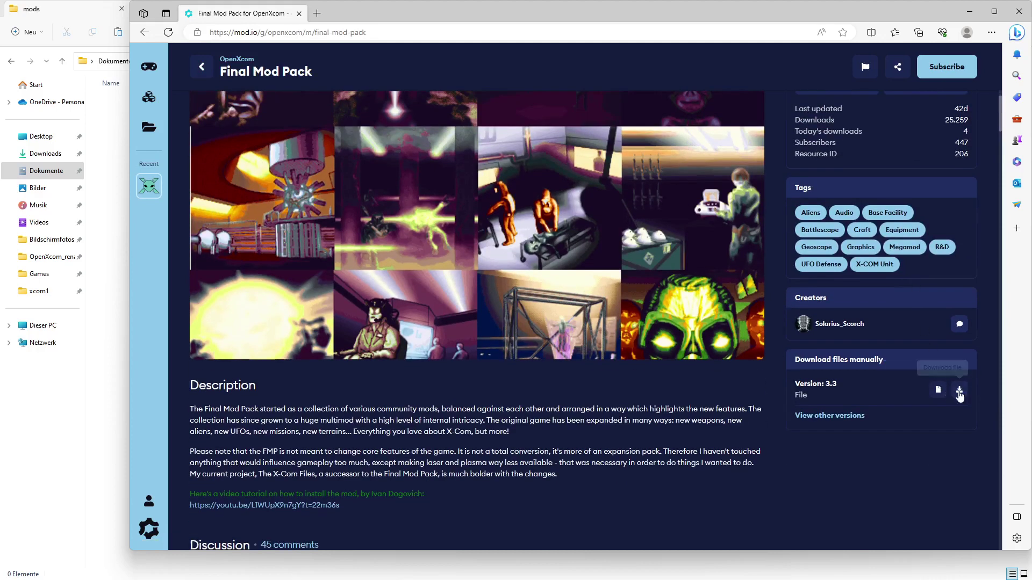
{"action": "left_click", "coordinate": [959, 390]}
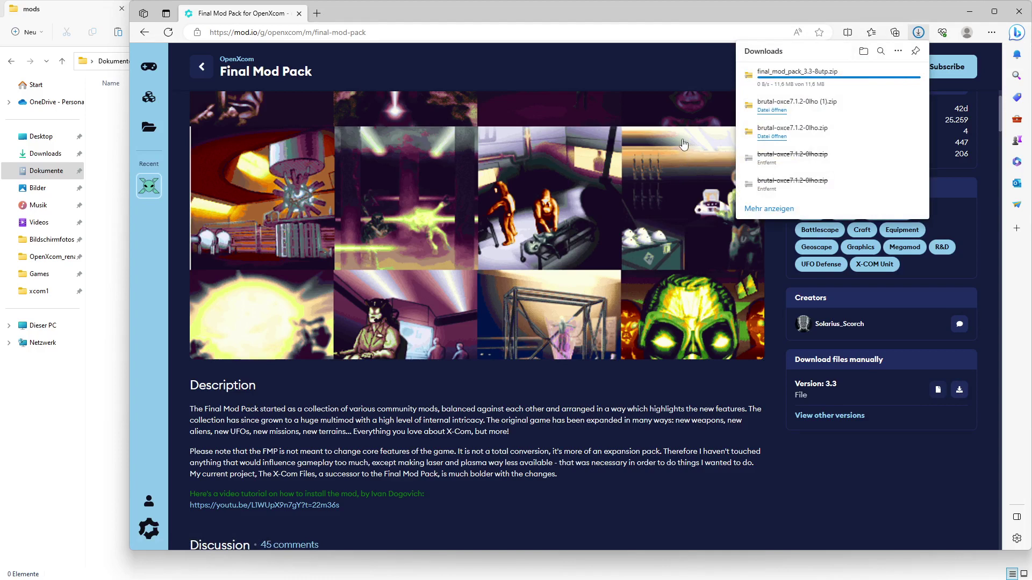
{"action": "mouse_move", "coordinate": [756, 86]}
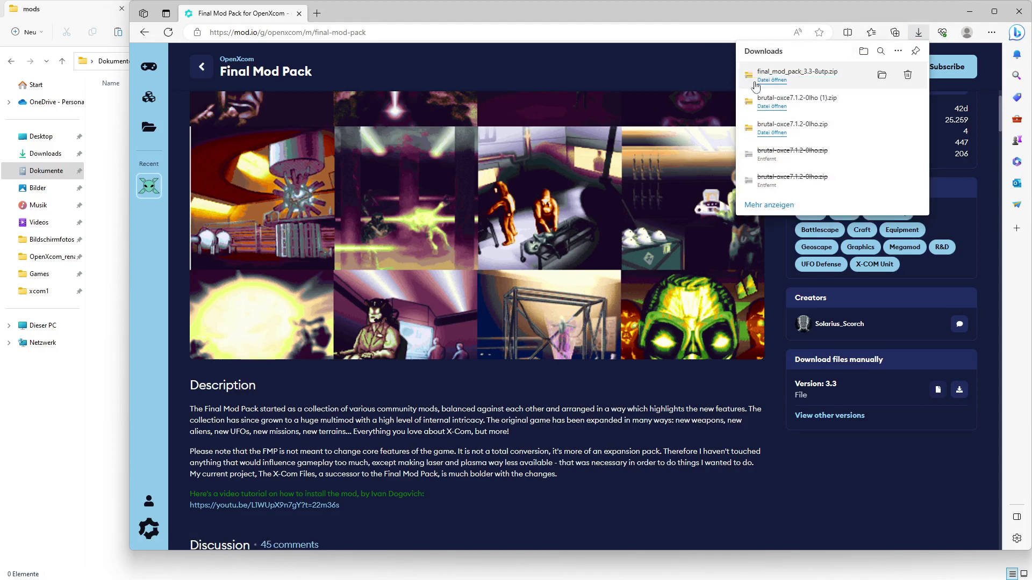
Open the downloaded final_mod_pack_3.3-8utp.zip and copy its Final Mod Pack folder
{"action": "left_click", "coordinate": [882, 76]}
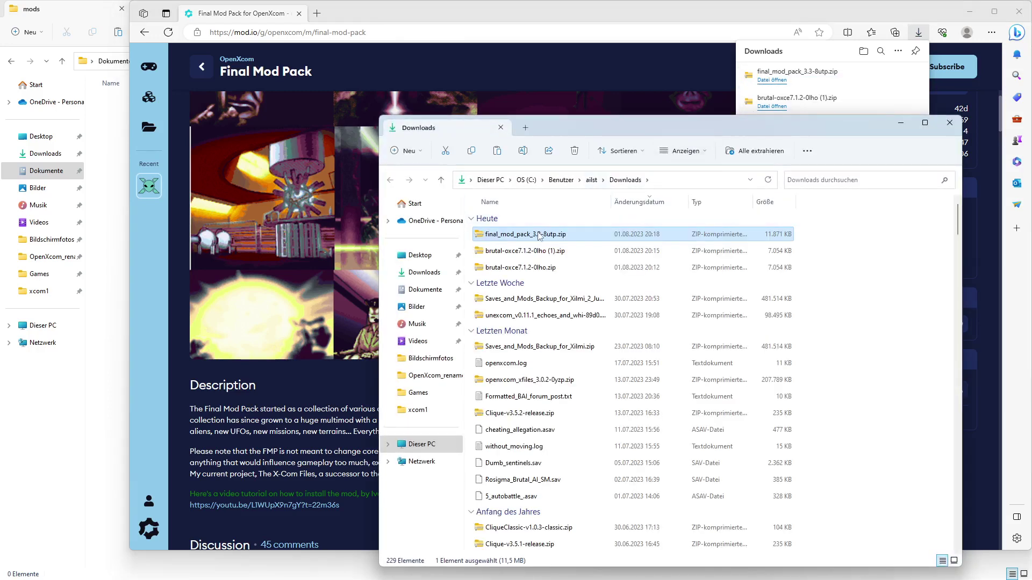
{"action": "double_click", "coordinate": [538, 232]}
{"action": "left_click", "coordinate": [521, 224]}
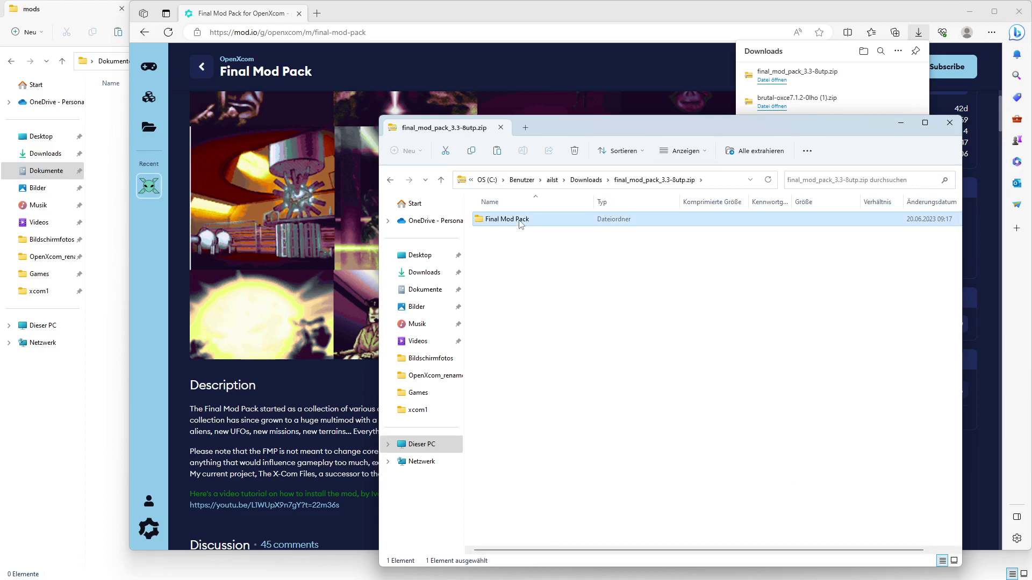
{"action": "left_click", "coordinate": [473, 152]}
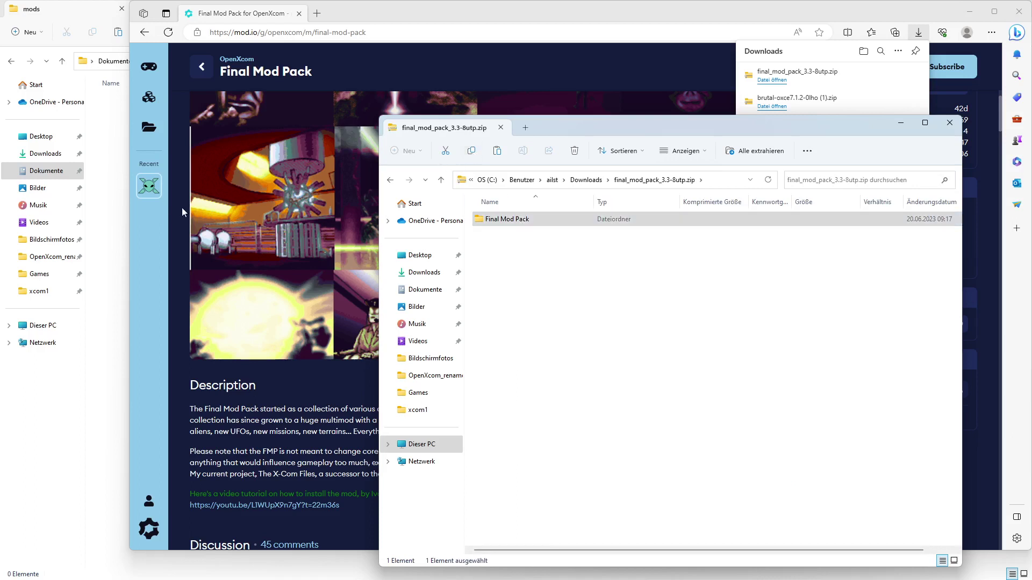
Paste the Final Mod Pack folder into Documents\OpenXcom\mods and select the copy
{"action": "left_click", "coordinate": [107, 196]}
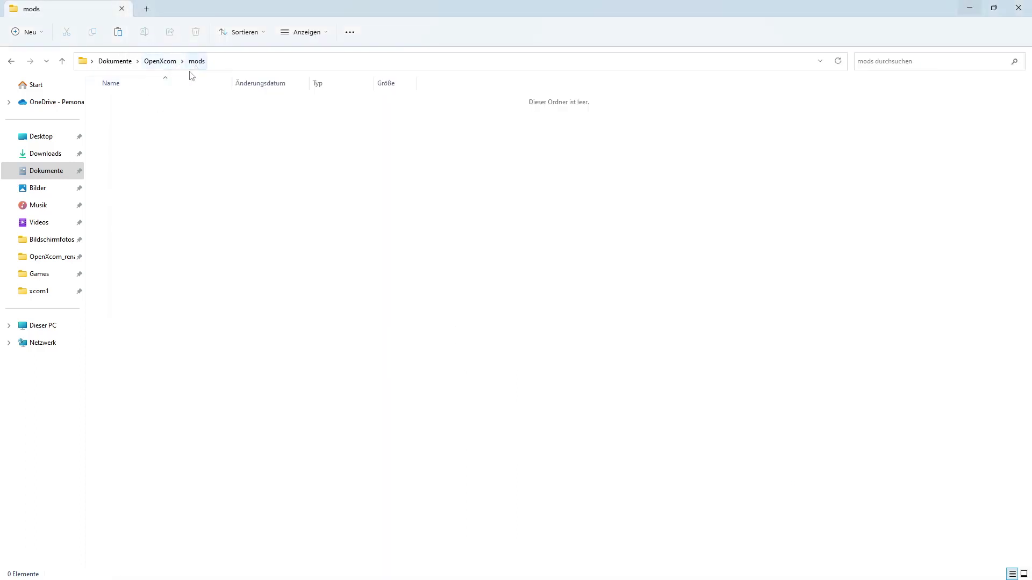
{"action": "right_click", "coordinate": [155, 159]}
{"action": "left_click", "coordinate": [167, 170]}
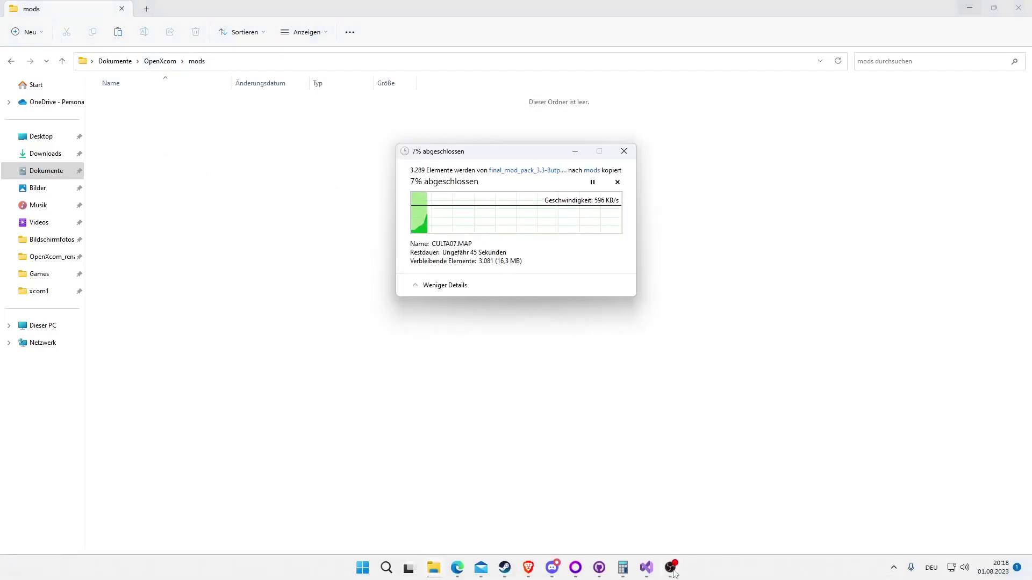
{"action": "left_click", "coordinate": [670, 567]}
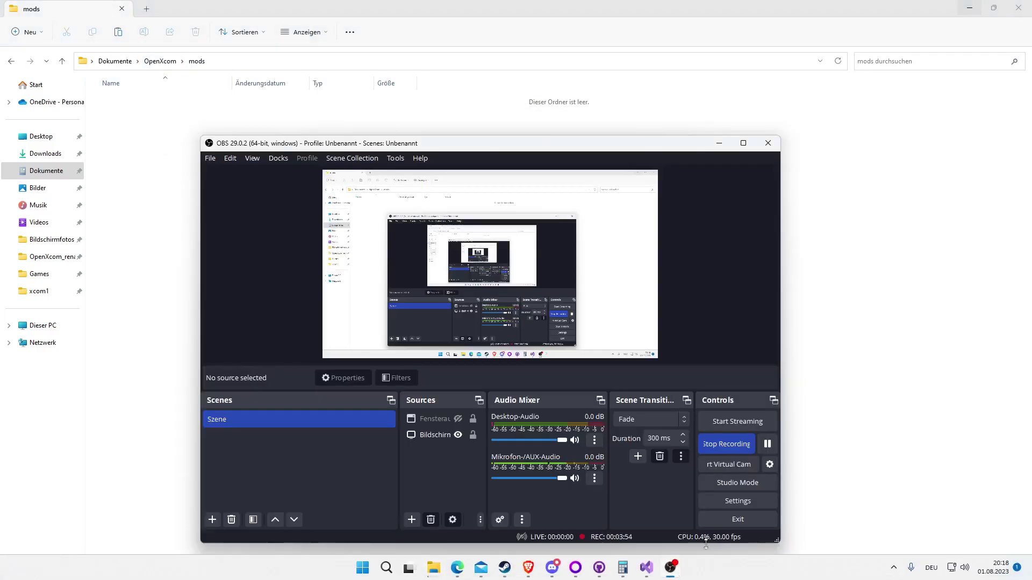
{"action": "left_click", "coordinate": [848, 384]}
{"action": "left_click", "coordinate": [125, 103]}
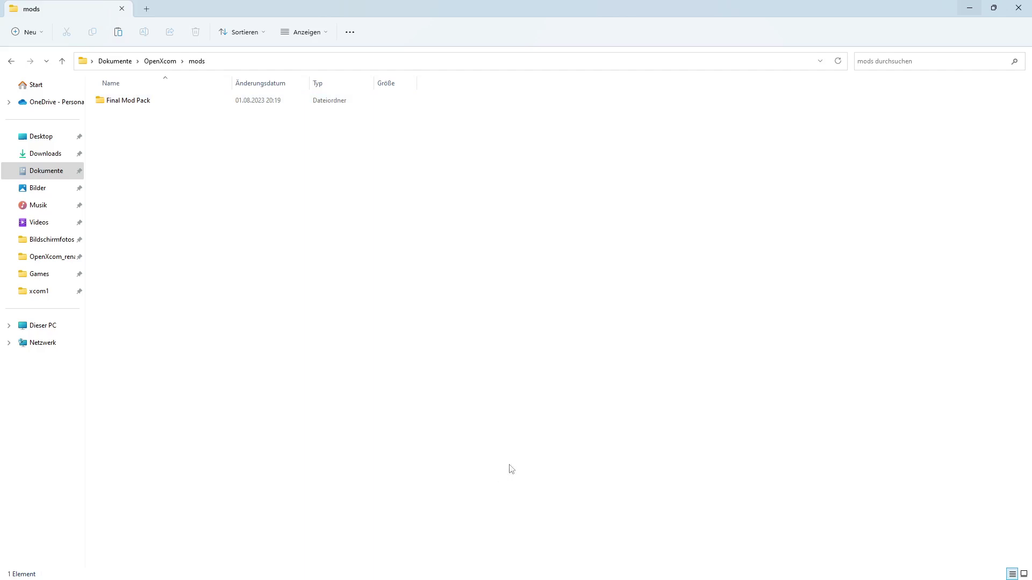
Launch OpenXcom.exe from C:\Games\Brutal-OXCE
{"action": "left_click", "coordinate": [160, 61]}
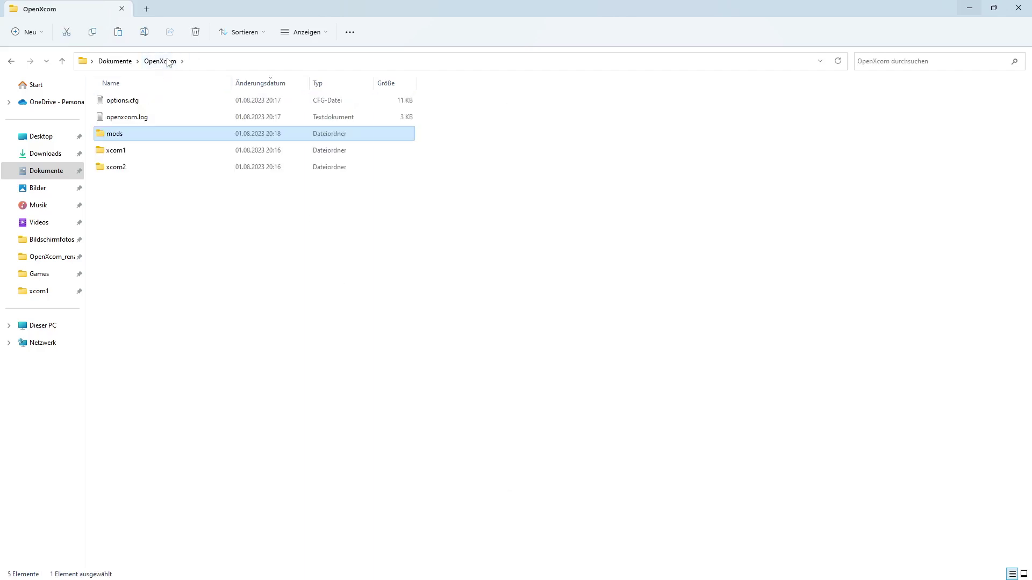
{"action": "left_click", "coordinate": [45, 325]}
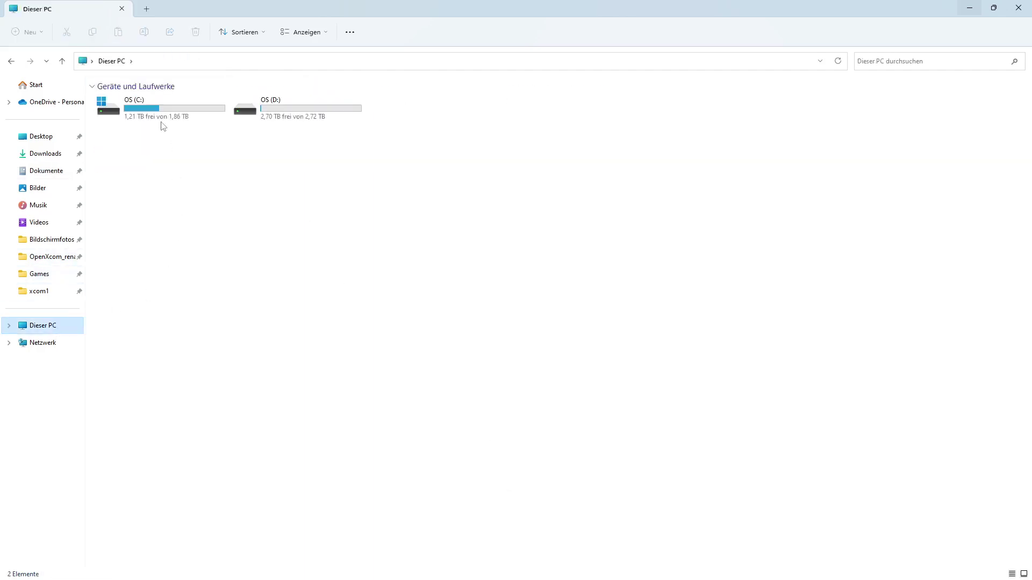
{"action": "double_click", "coordinate": [162, 116]}
{"action": "double_click", "coordinate": [133, 151]}
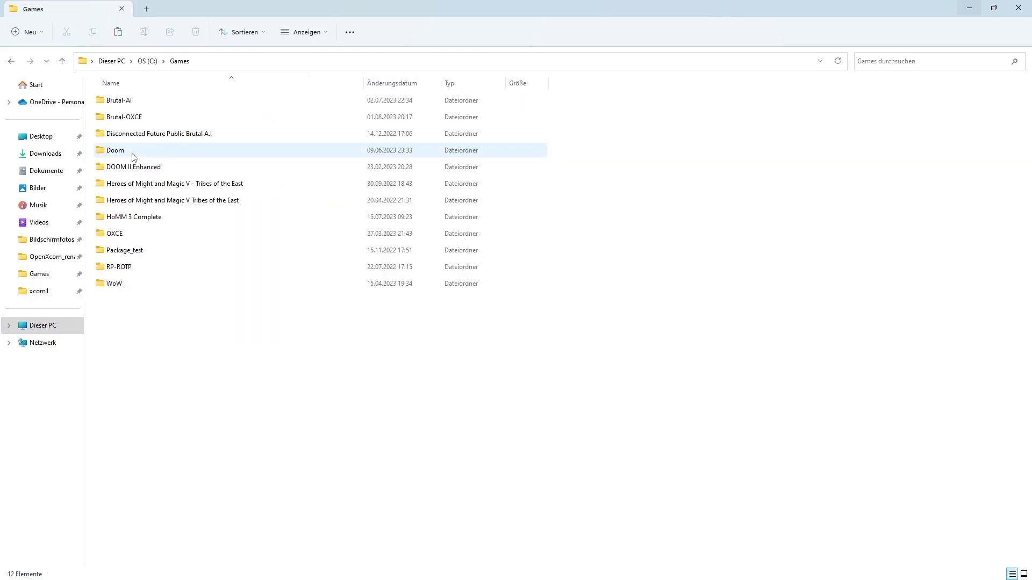
{"action": "left_click", "coordinate": [134, 119]}
{"action": "double_click", "coordinate": [133, 118]}
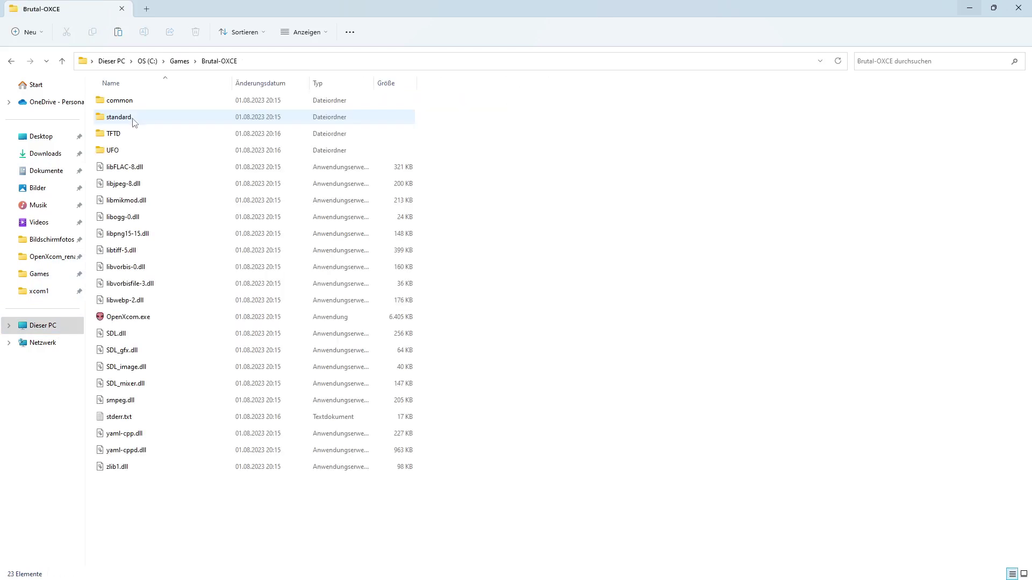
{"action": "left_click", "coordinate": [139, 317]}
{"action": "double_click", "coordinate": [139, 316]}
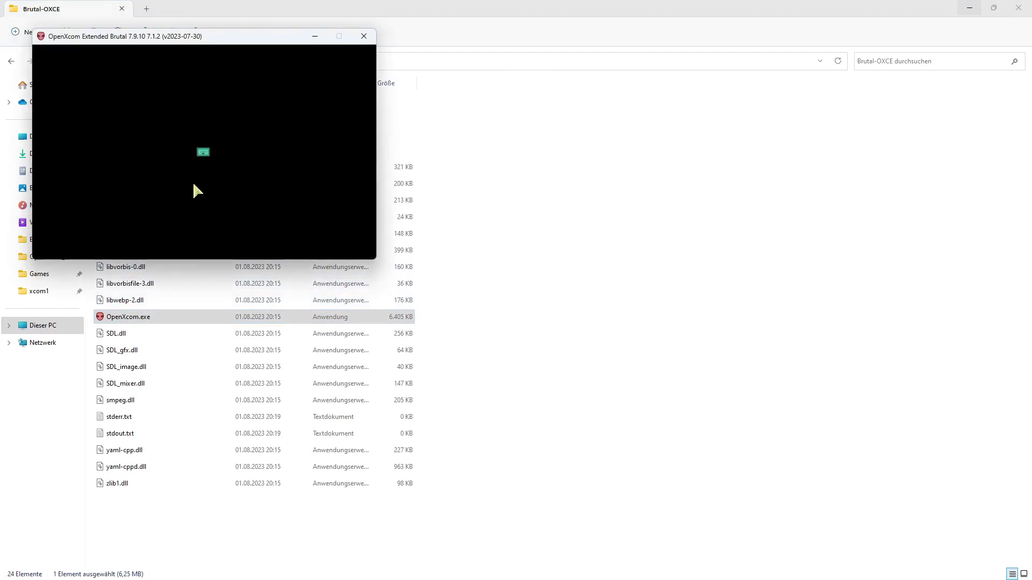
Set Final Mod Pack to YES in the Mods list and confirm so the game restarts
{"action": "left_click", "coordinate": [159, 211]}
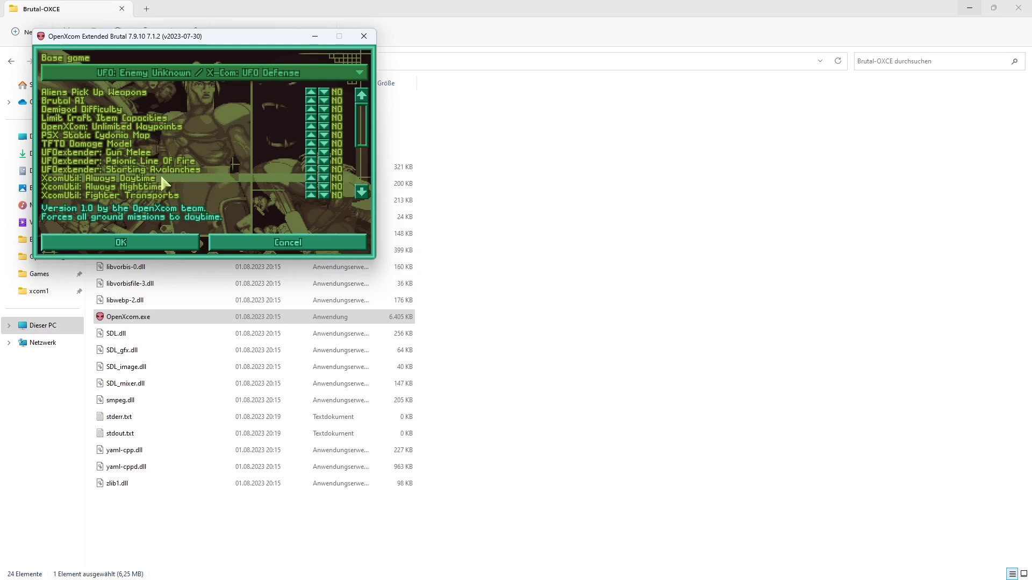
{"action": "scroll", "coordinate": [161, 183], "scroll_direction": "down", "scroll_amount": 6}
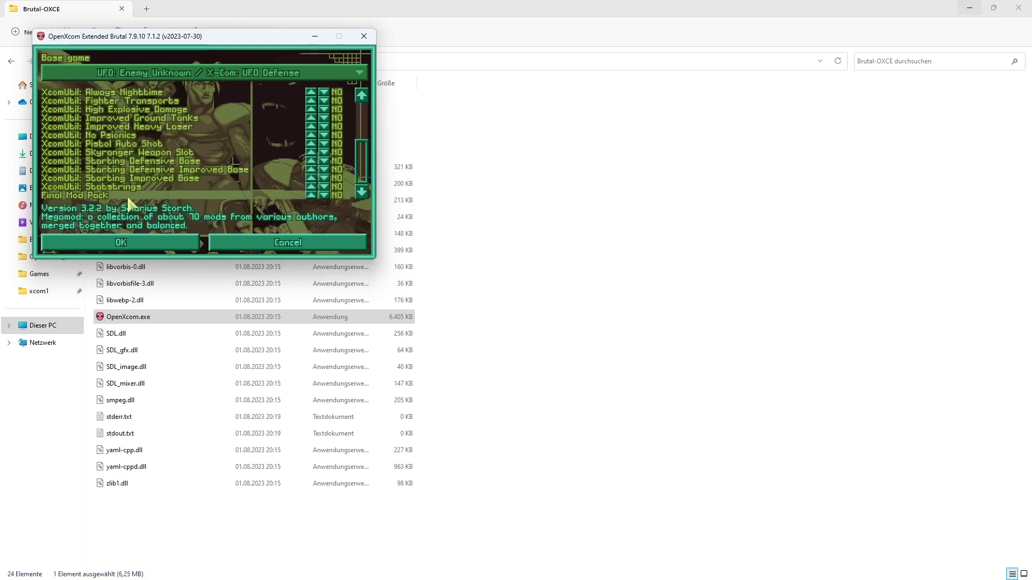
{"action": "left_click", "coordinate": [138, 248]}
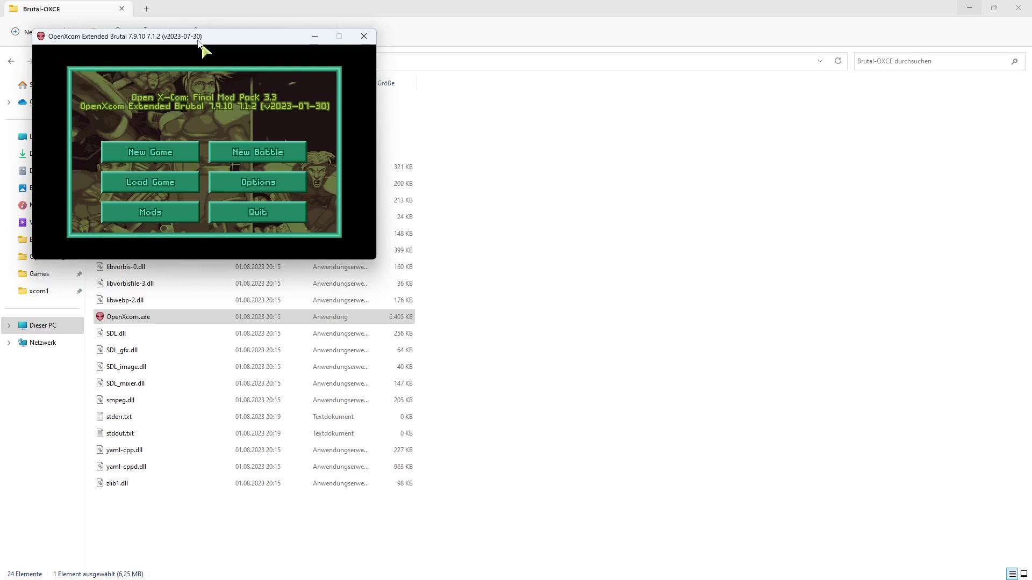
{"action": "left_click_drag", "start_coordinate": [198, 41], "coordinate": [300, 134]}
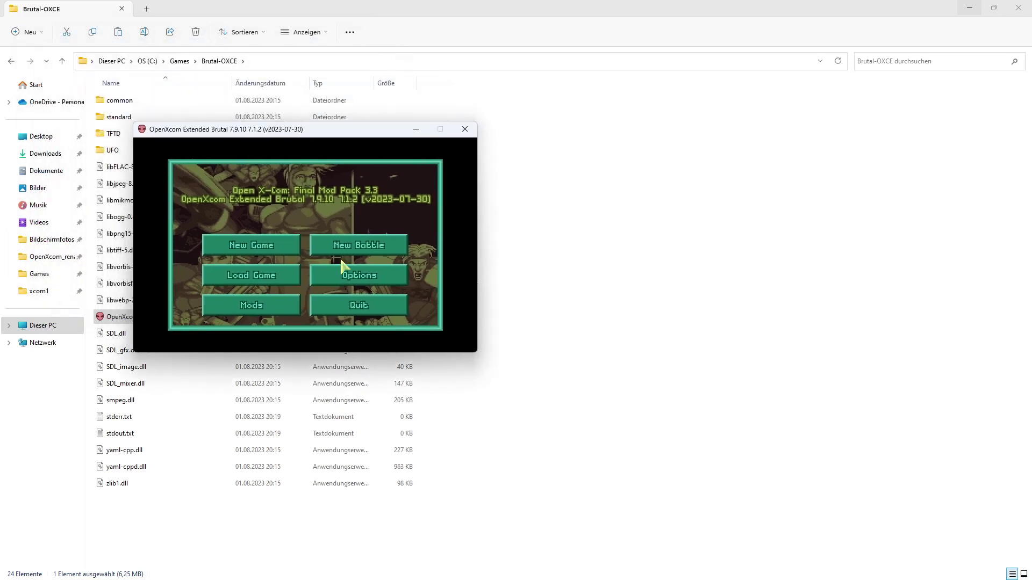